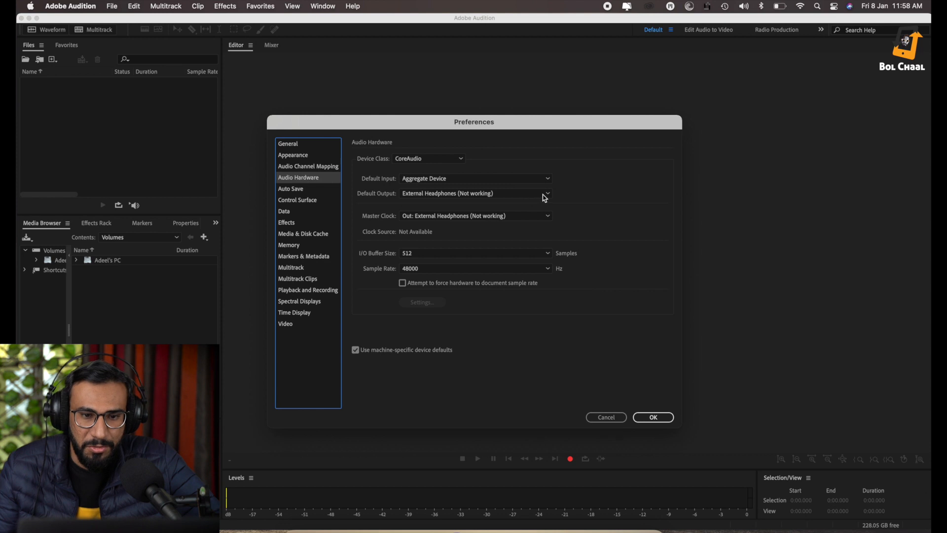
Set the default audio output to Multi-Output Device, keep Aggregate Device as the default input, and accept the preferences
click(547, 195)
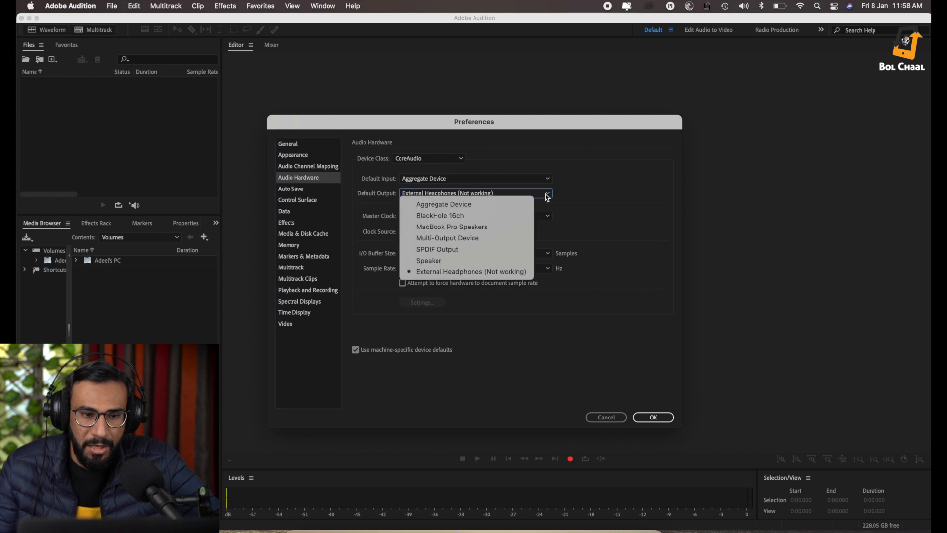
click(439, 238)
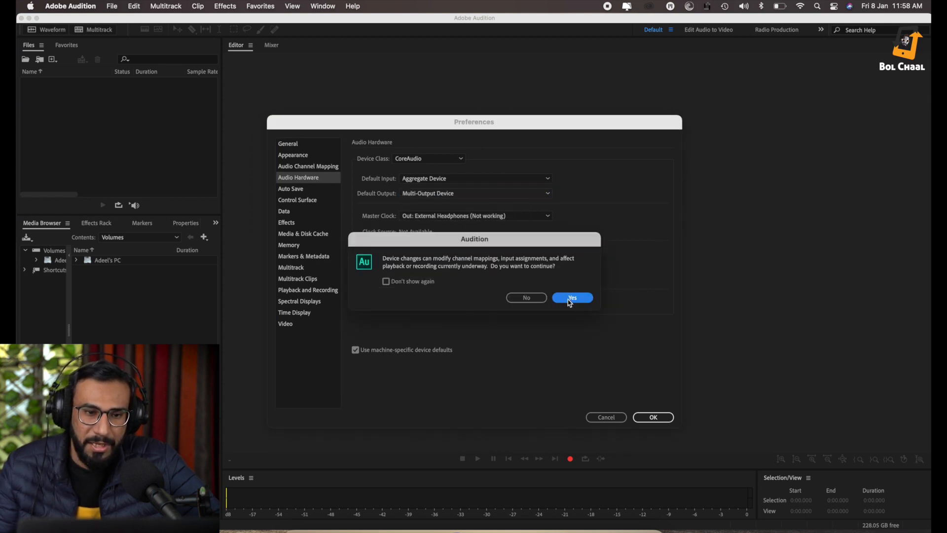
click(570, 298)
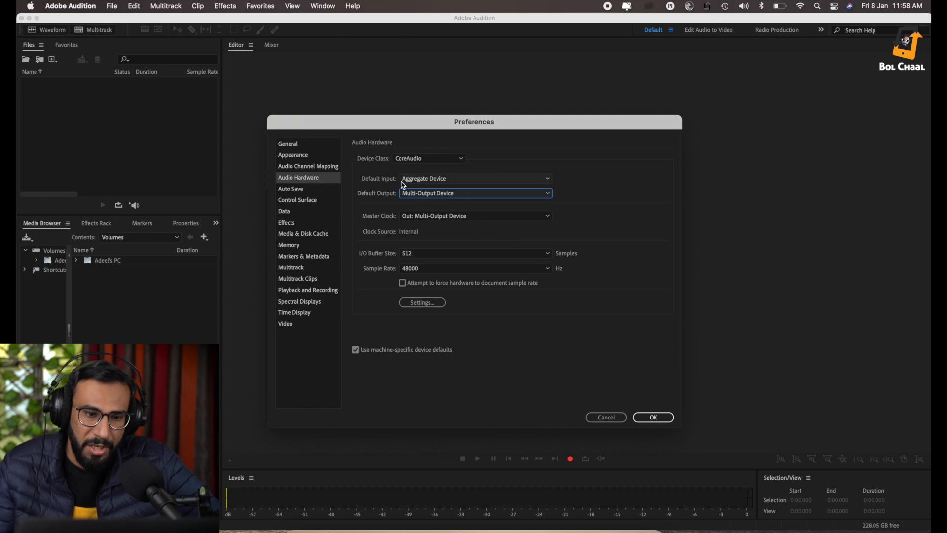
click(537, 184)
click(451, 188)
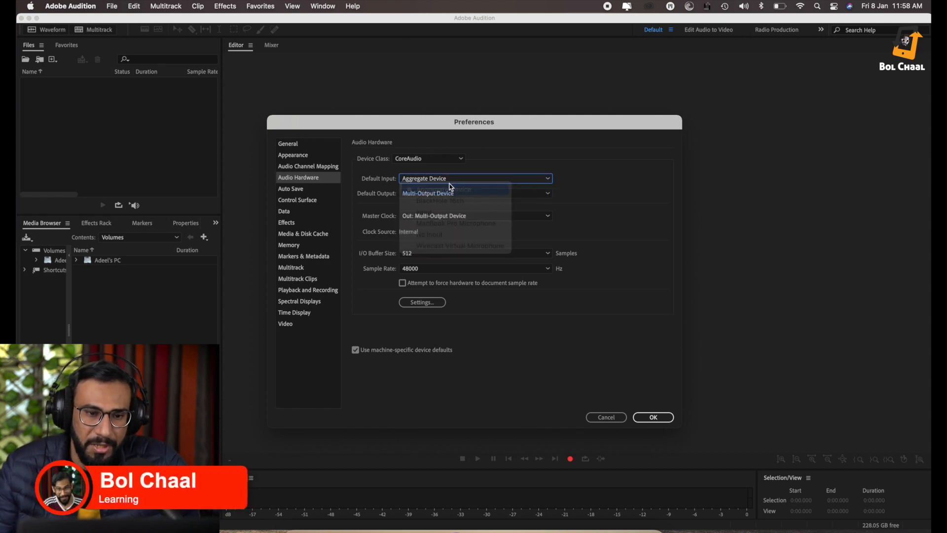
click(651, 418)
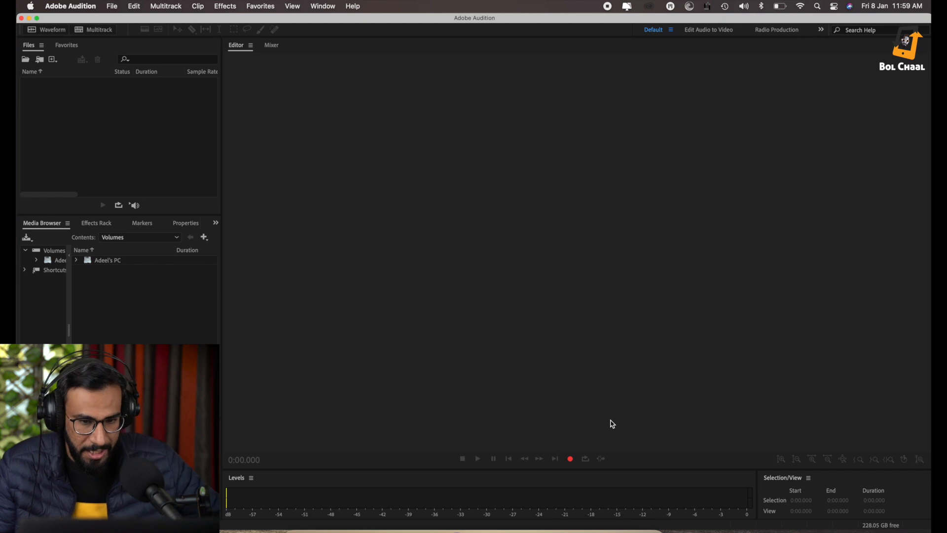
Record about one minute of audio into a new 48000 Hz, stereo, 32-bit float file named Untitled 1
click(570, 459)
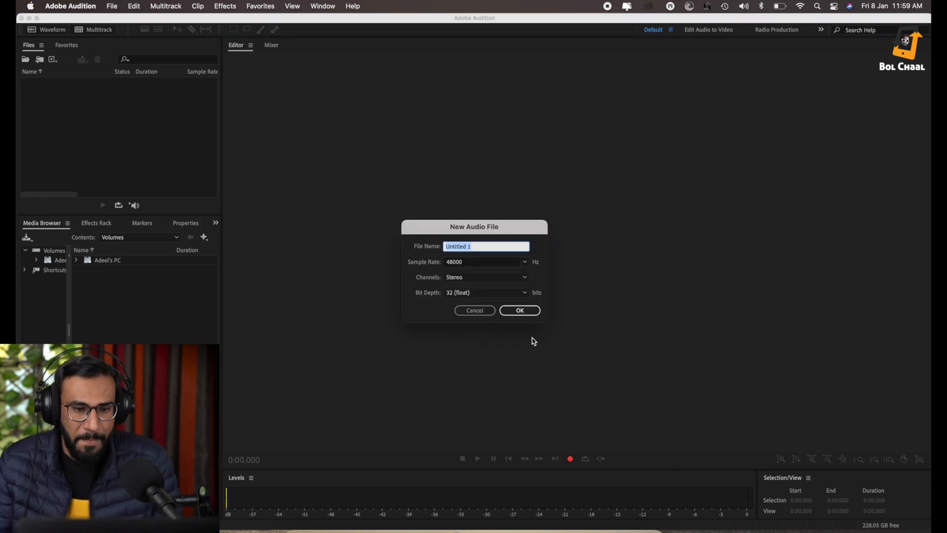
click(522, 313)
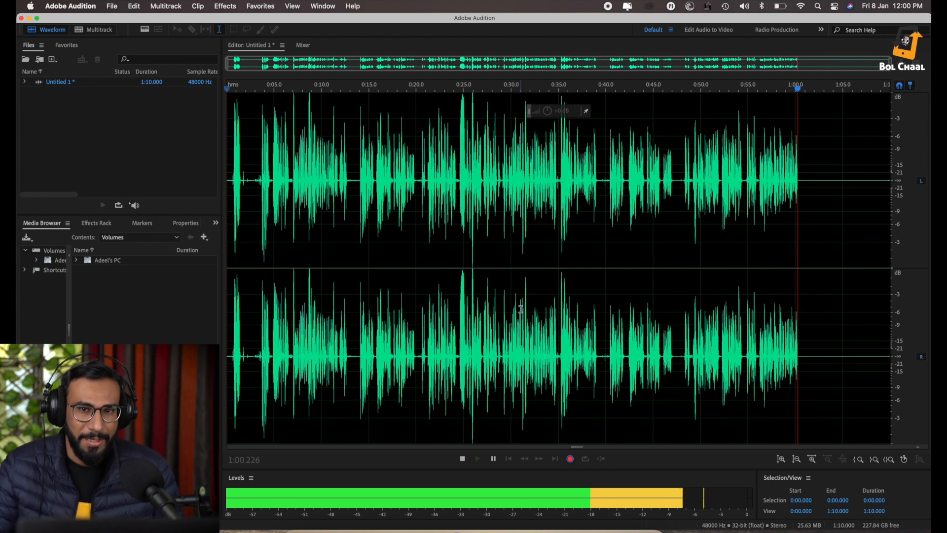
key(space)
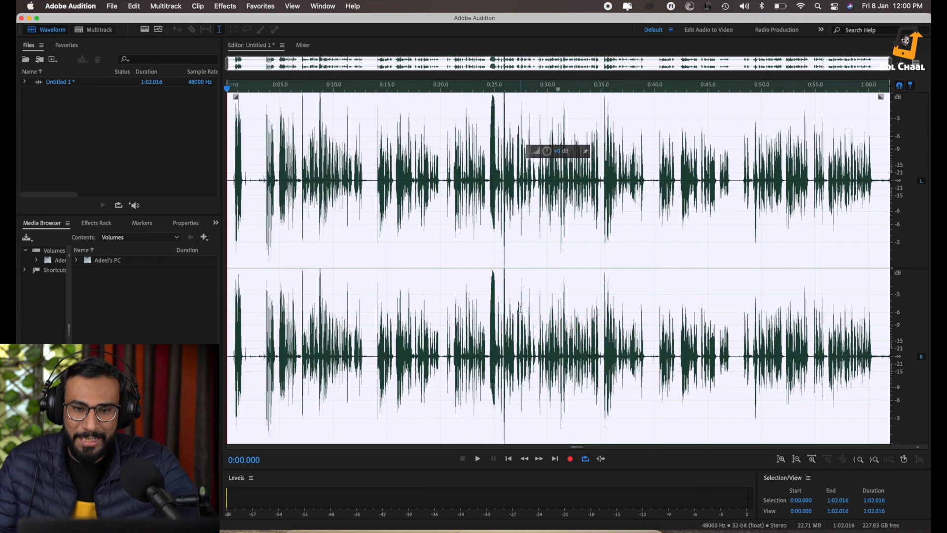
Delete the first 40 seconds of the recording and play back the beginning of the remaining audio
click(650, 188)
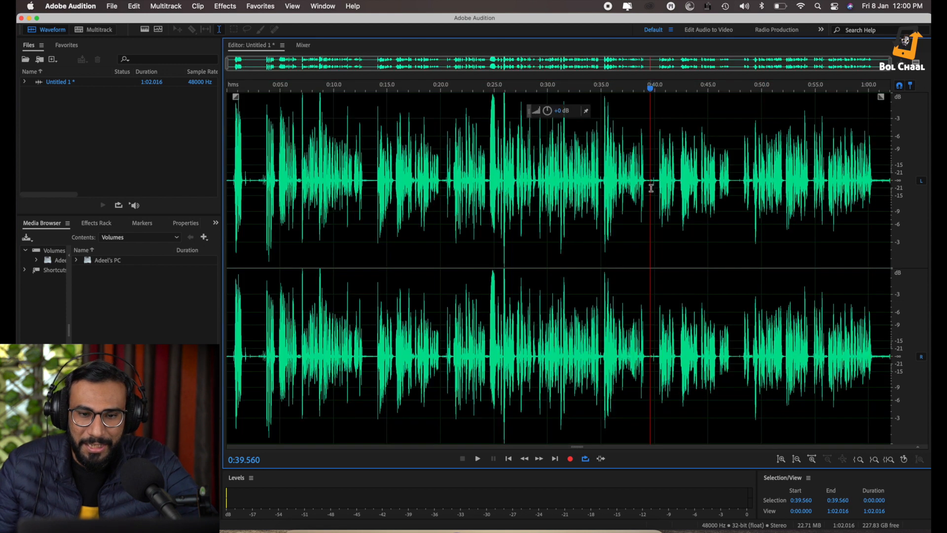
drag(656, 187, 83, 186)
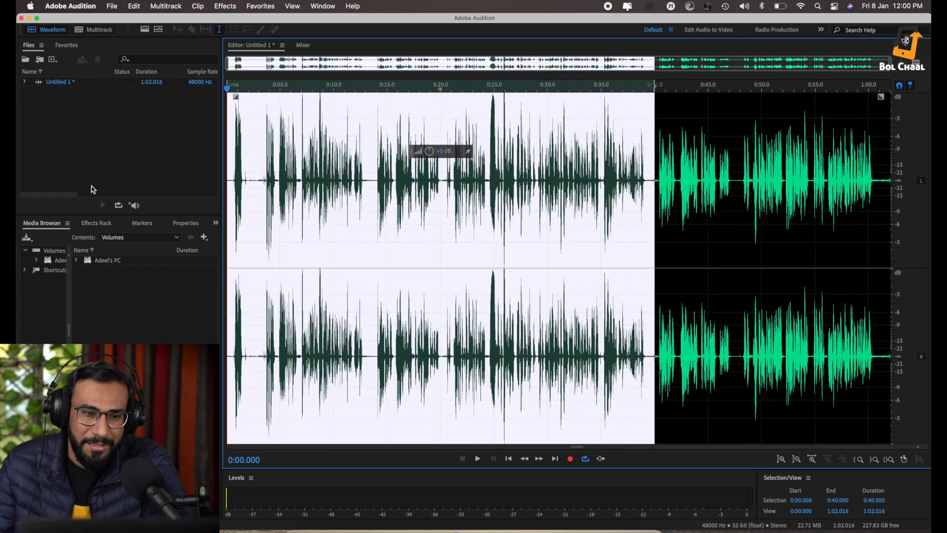
key(Delete)
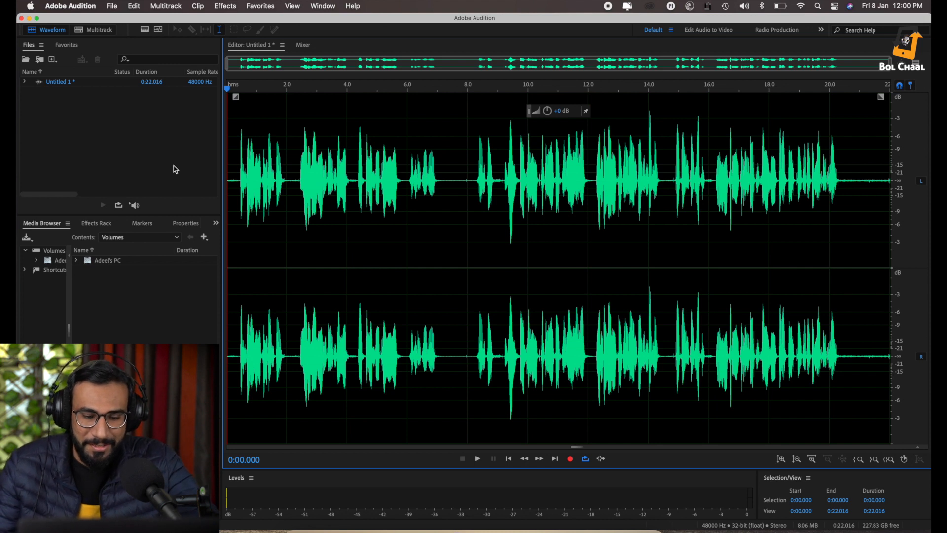
key(space)
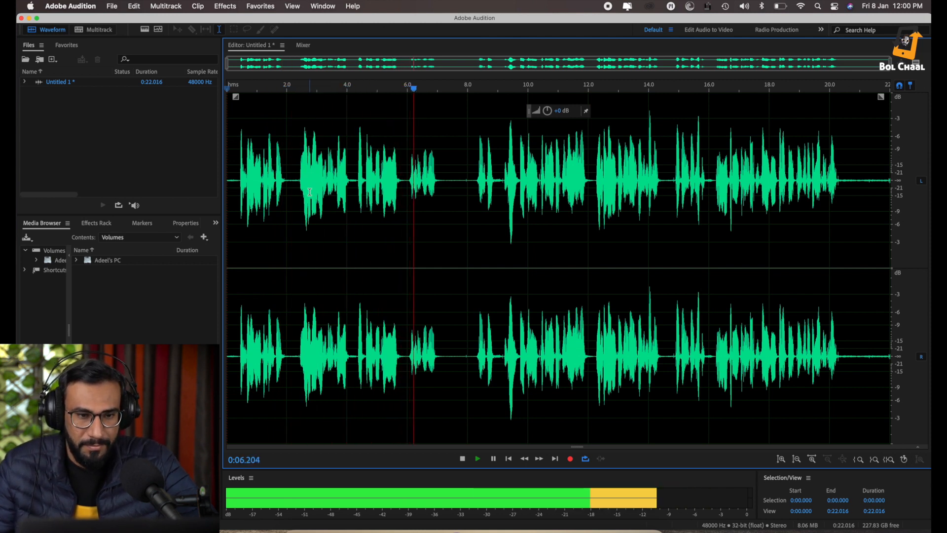
key(space)
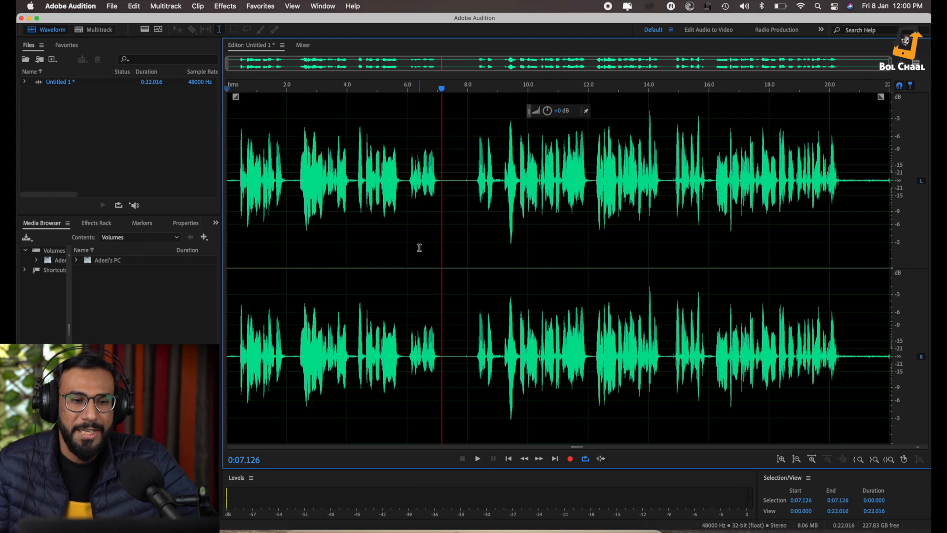
Select the entire recording and show its spectral frequency display below the waveform
key(super+a)
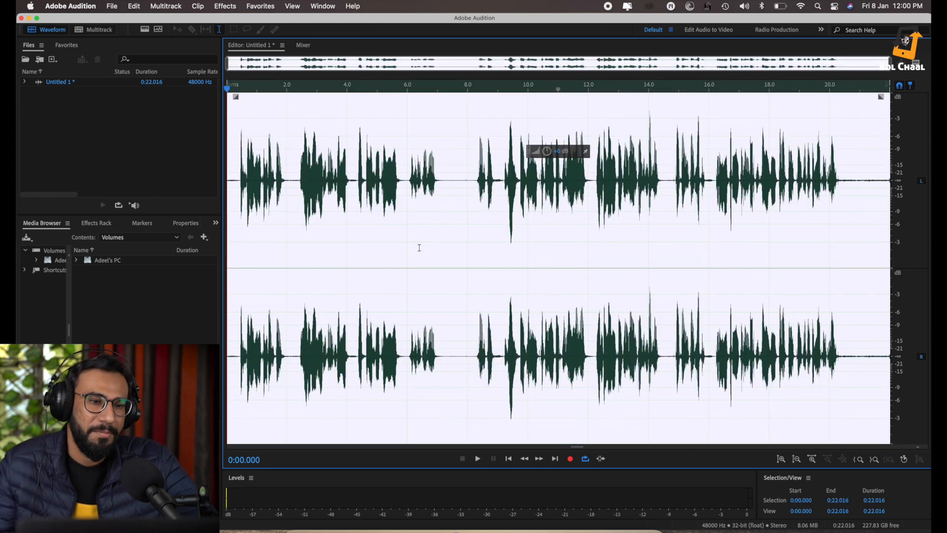
click(231, 8)
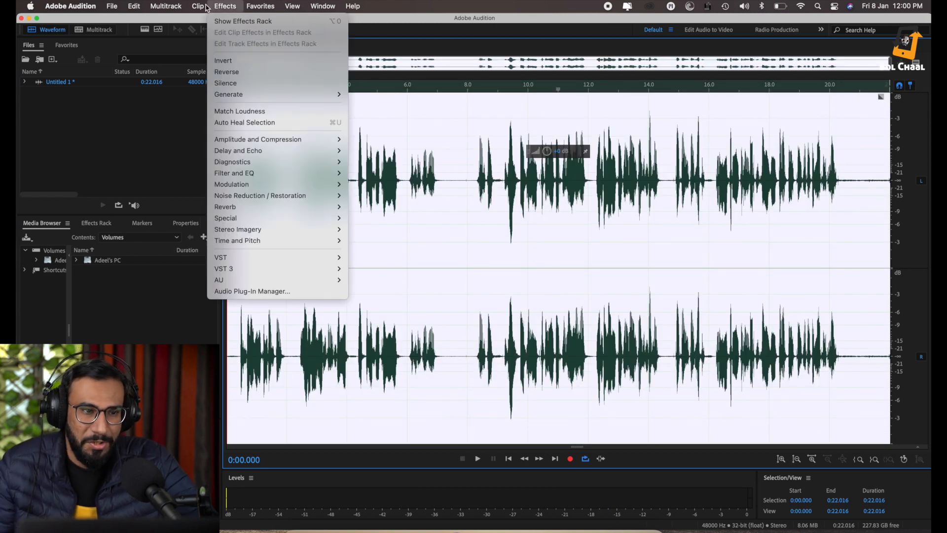
mouse_move(166, 6)
click(124, 43)
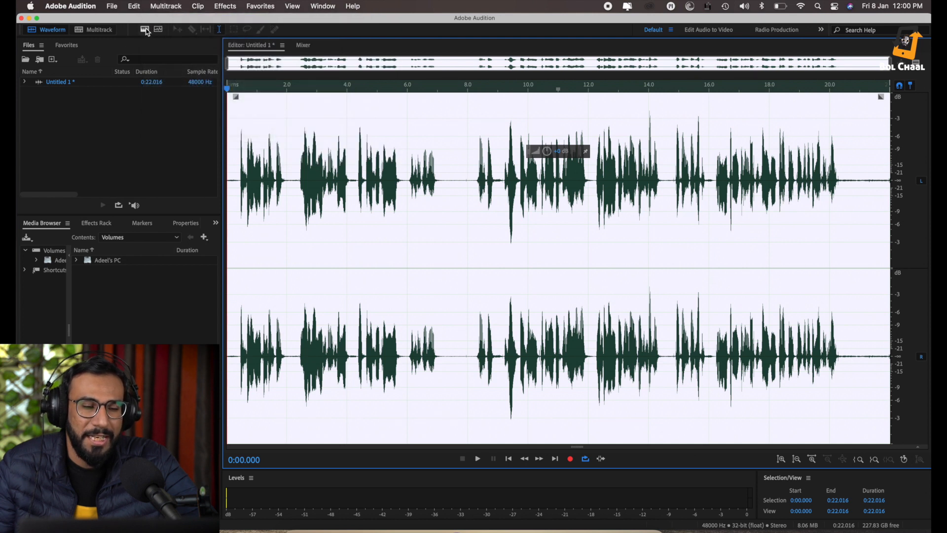
click(144, 29)
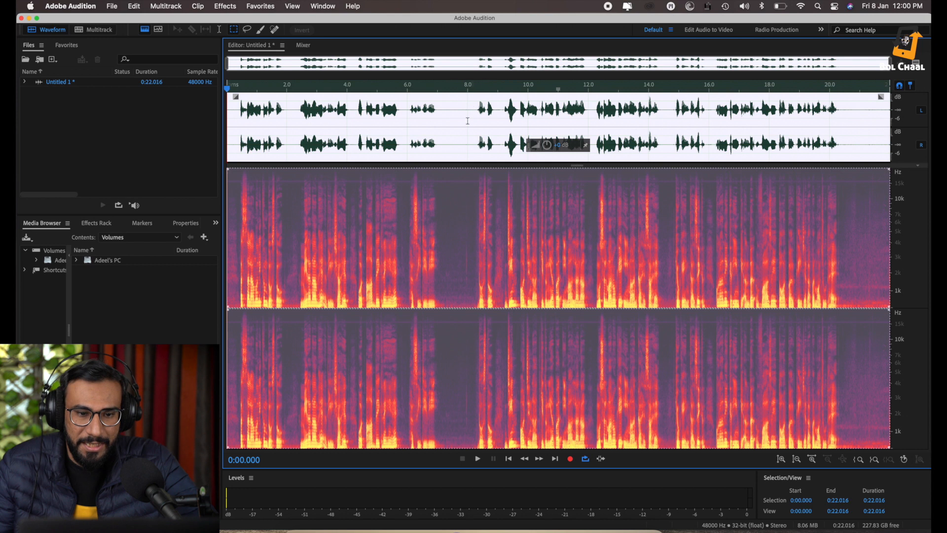
Capture a noise print from the silent gap between about 7.08 and 7.85 seconds
scroll(449, 115, up, 5)
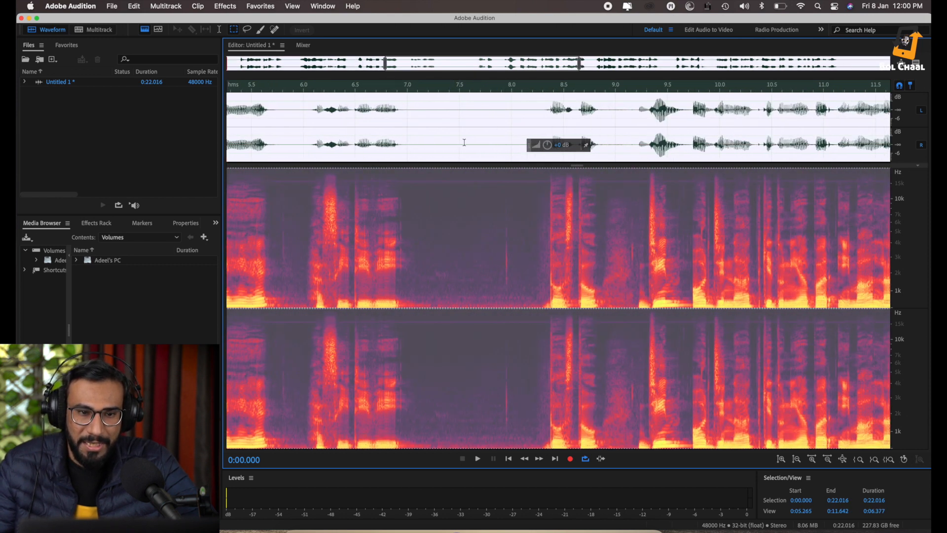
drag(495, 123, 415, 124)
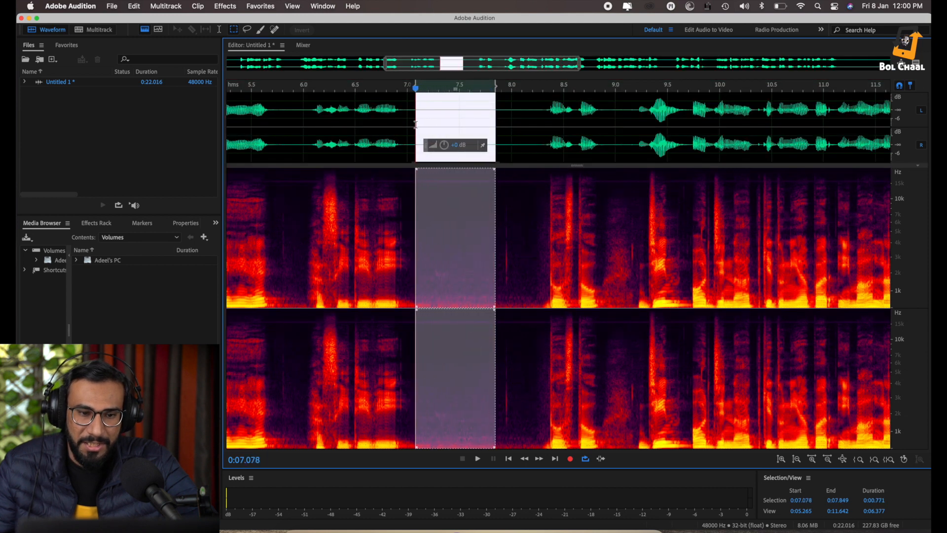
click(223, 7)
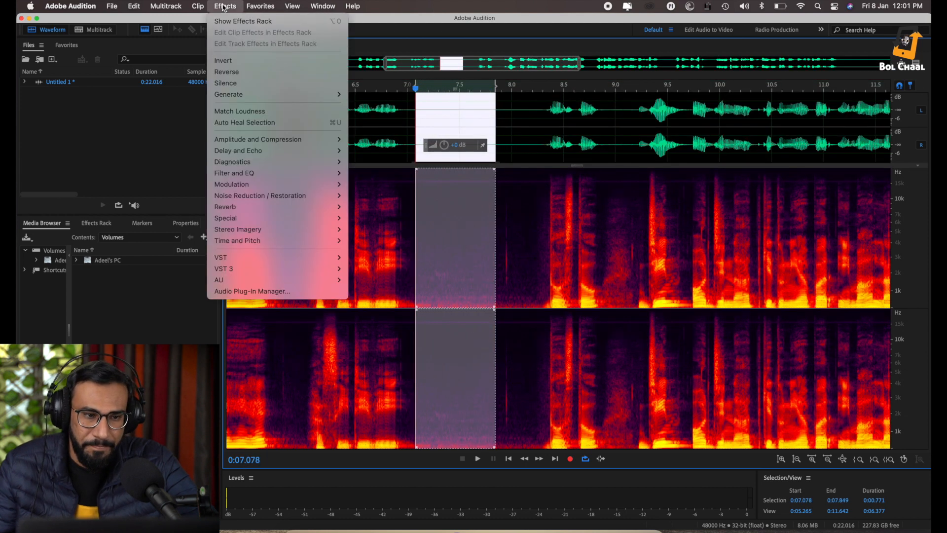
mouse_move(321, 196)
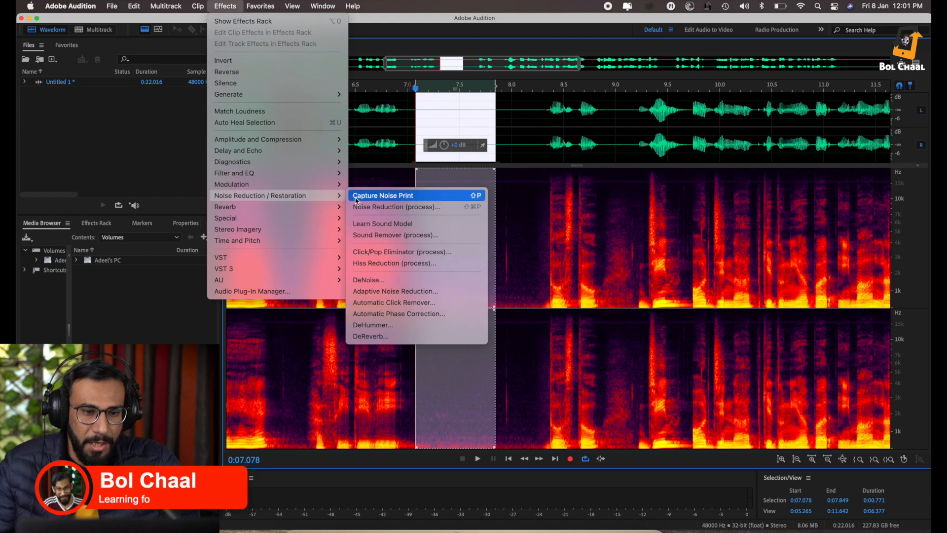
click(383, 196)
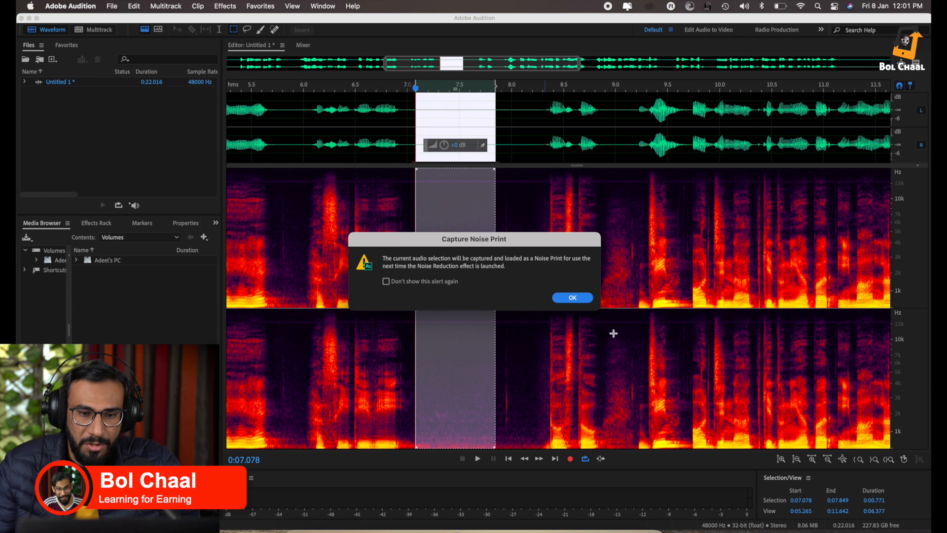
click(572, 298)
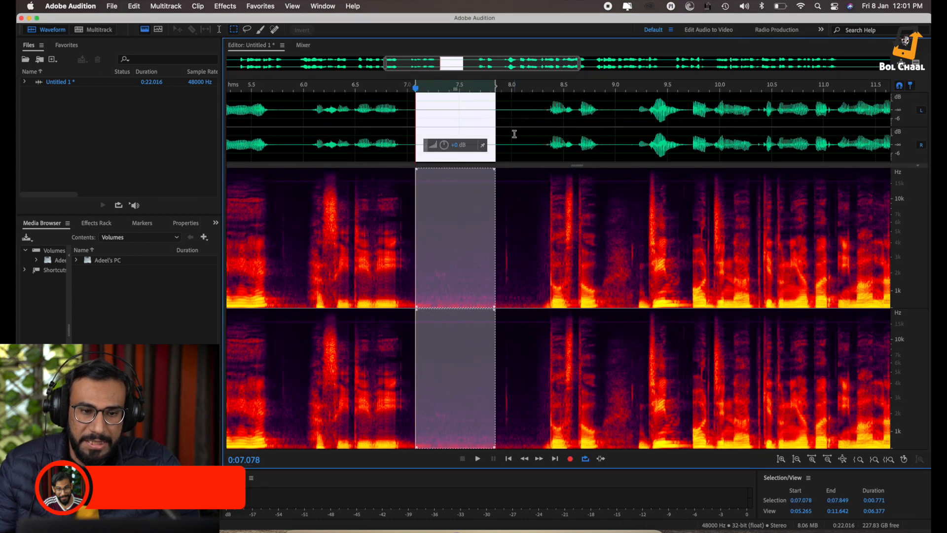
Apply the Noise Reduction process to the entire recording using the captured noise print
scroll(514, 133, down, 5)
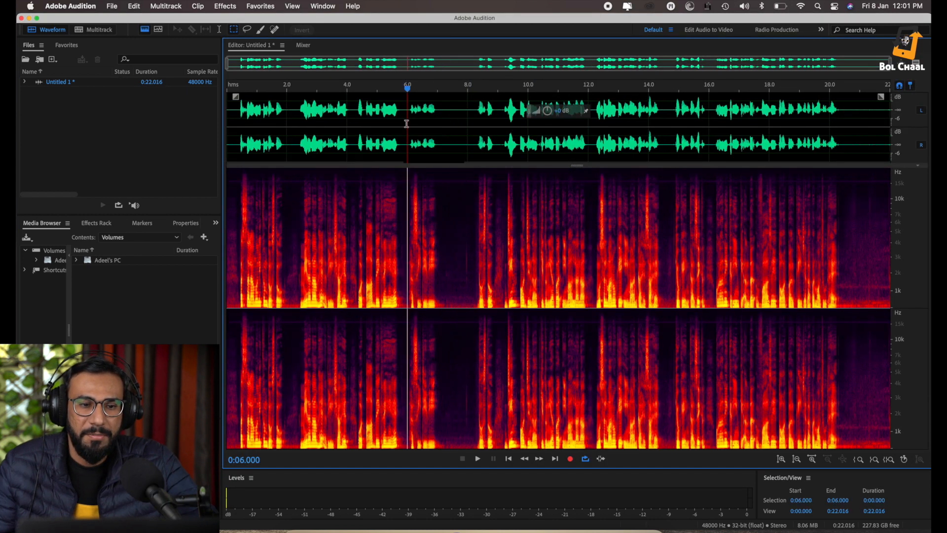
double_click(404, 124)
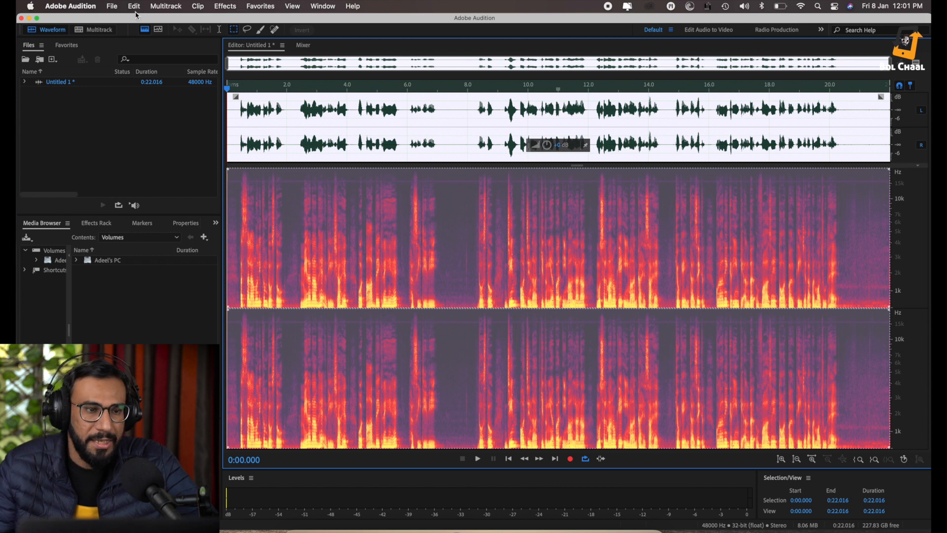
click(219, 7)
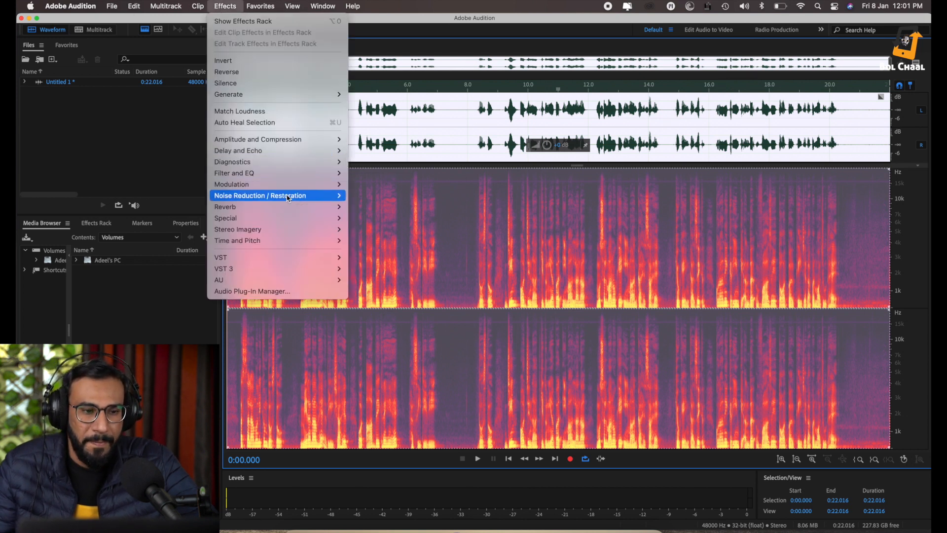
mouse_move(290, 197)
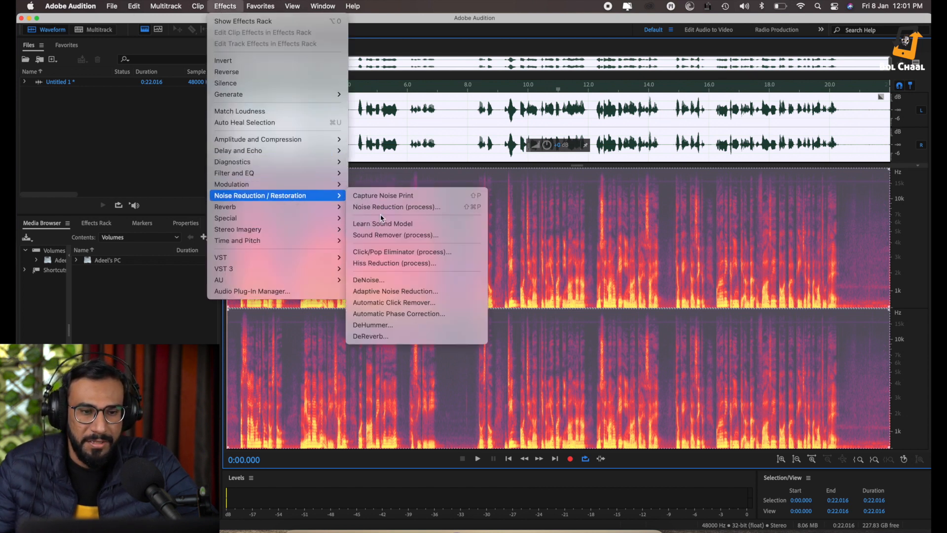
click(414, 207)
click(622, 479)
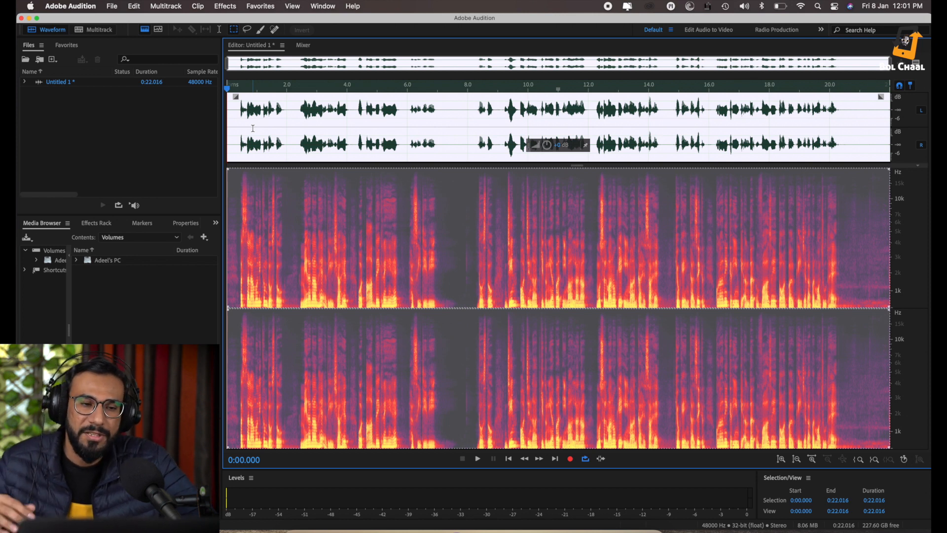
Examine the processed audio without the spectral frequency display, and bring that display back
click(145, 30)
click(439, 244)
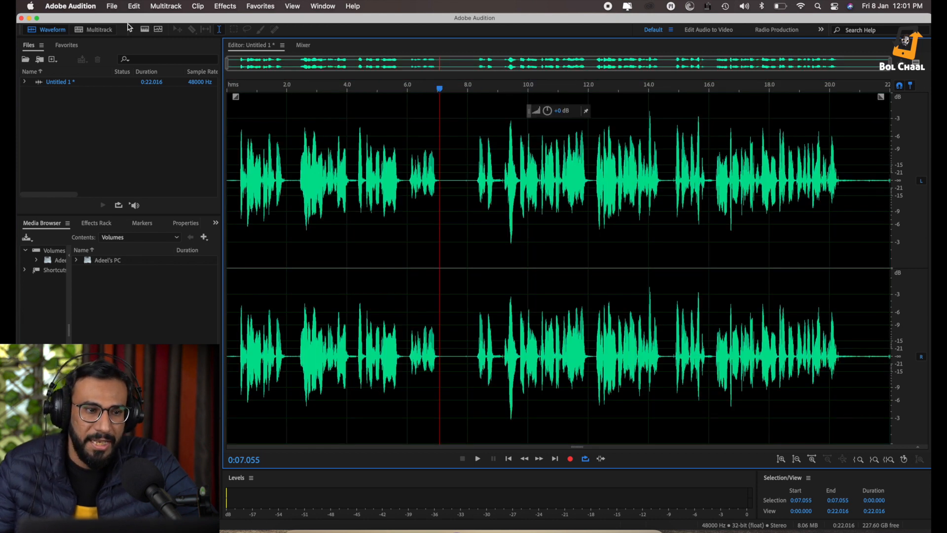
click(145, 30)
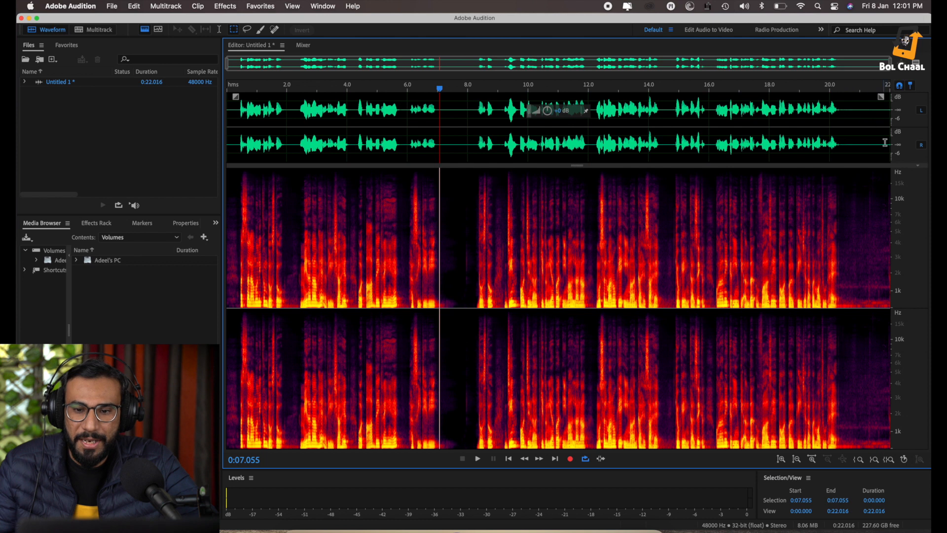
Capture a new noise print from the residual noise between about 20.49 and 21.15 seconds, after the last speech
scroll(885, 144, up, 3)
drag(459, 65, 654, 74)
drag(852, 124, 823, 130)
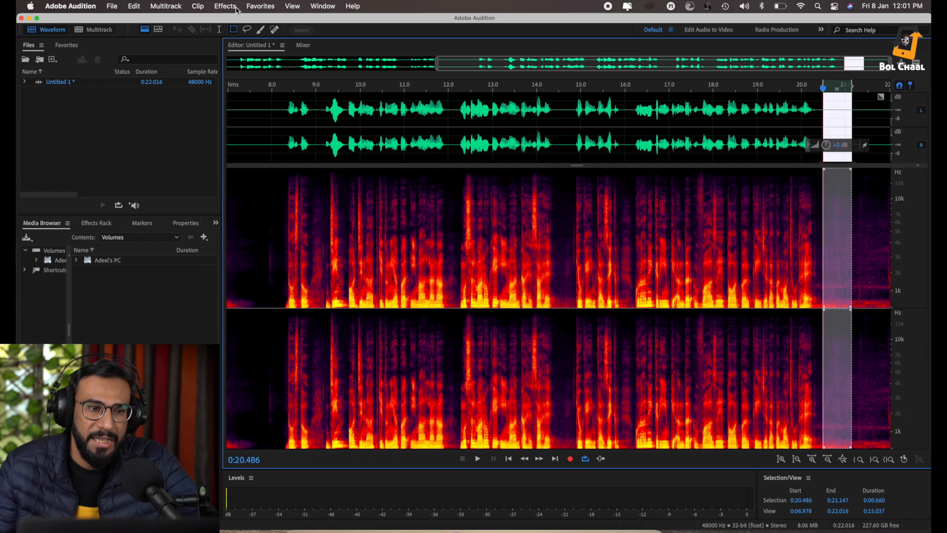
click(227, 7)
mouse_move(305, 190)
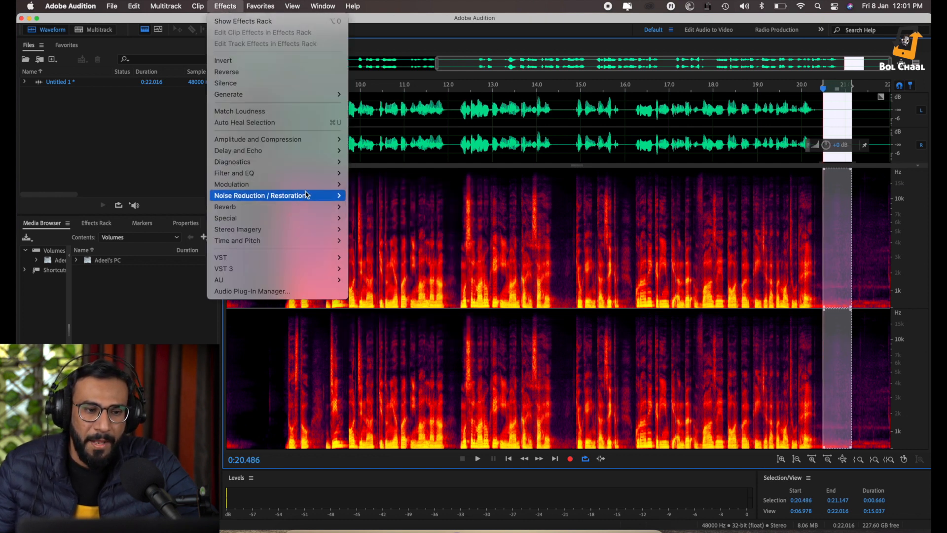
click(360, 194)
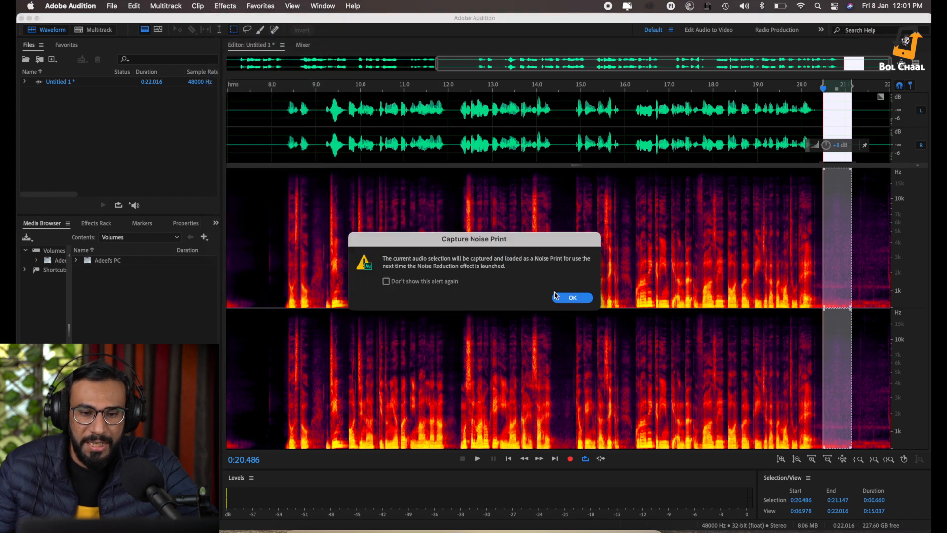
click(573, 298)
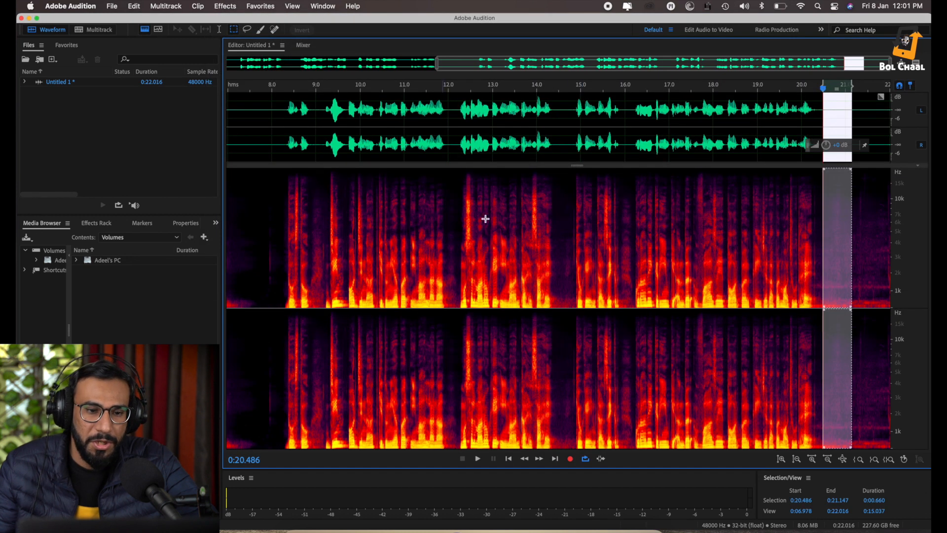
Apply the Noise Reduction process to the entire recording using the newly captured noise print
scroll(518, 240, down, 3)
key(super+a)
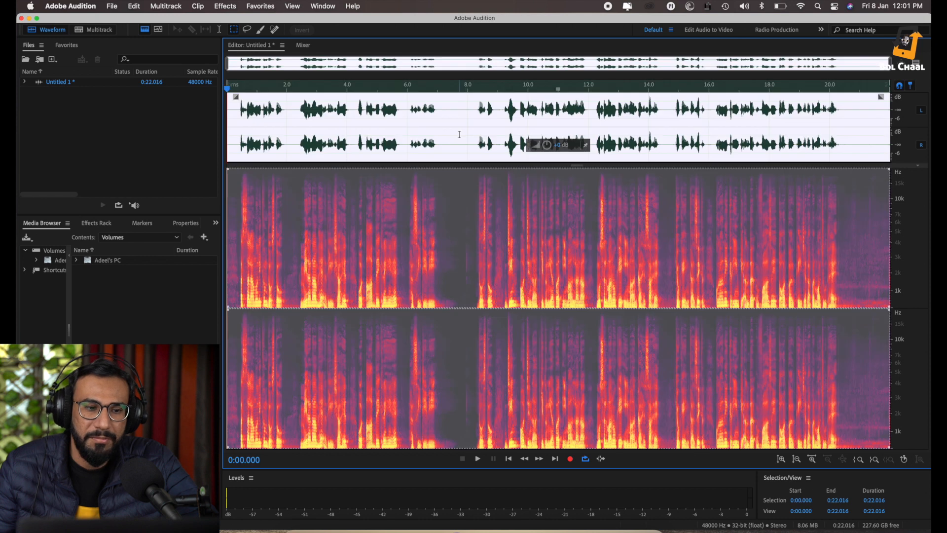
click(226, 7)
mouse_move(316, 195)
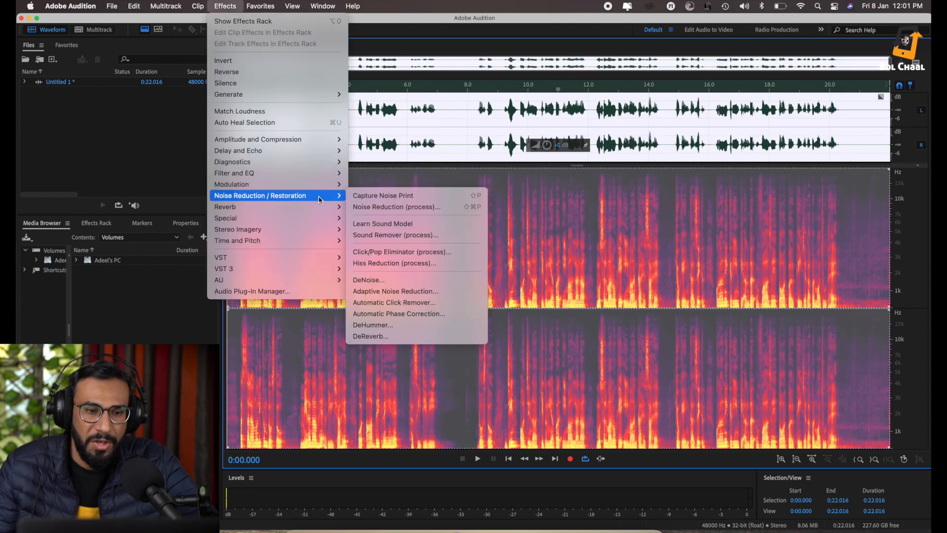
click(390, 207)
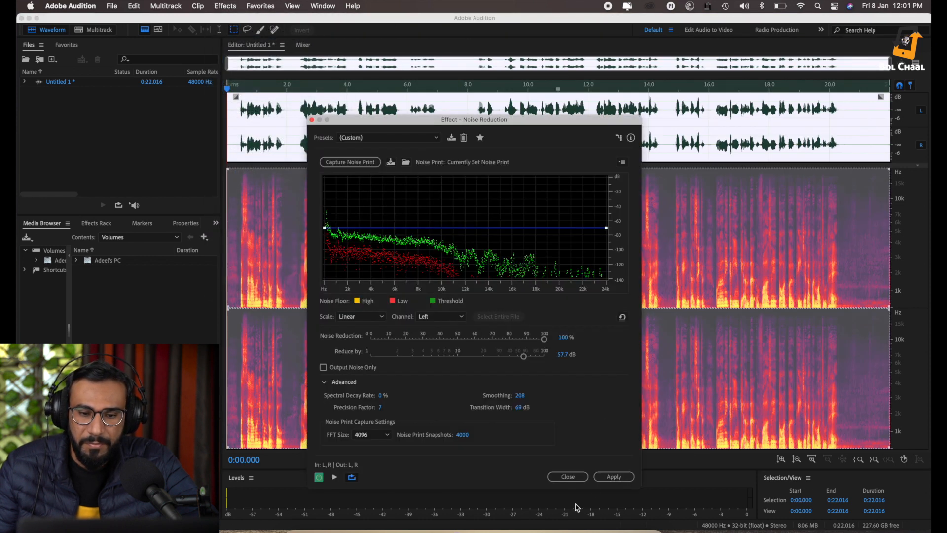
click(611, 476)
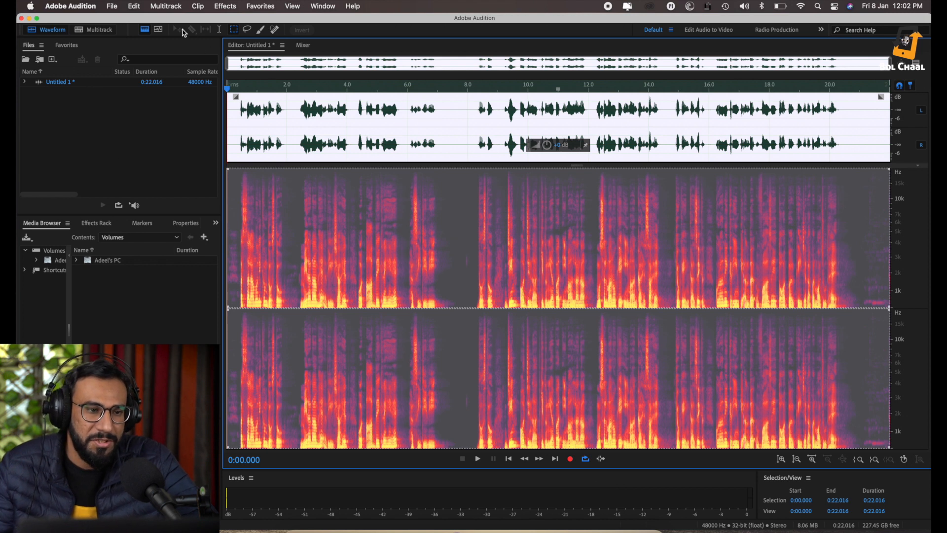
Hide the spectral frequency display and silence the stretch before the first speech, from 0 to about 0.42 seconds
click(145, 30)
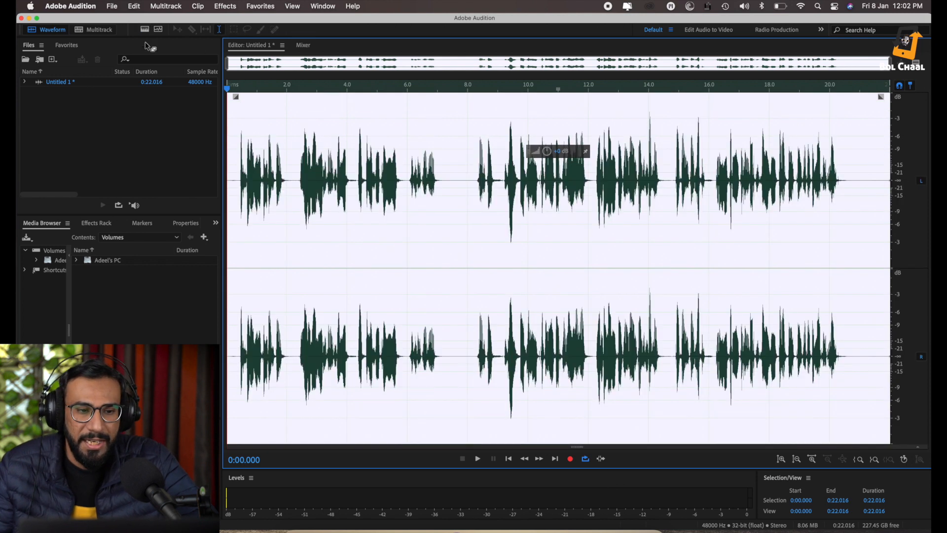
click(239, 189)
drag(240, 189, 178, 189)
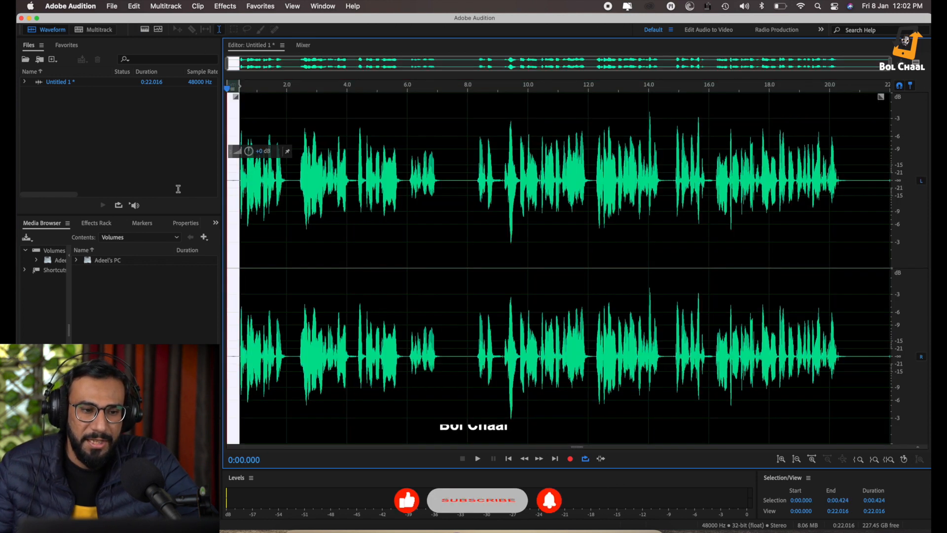
right_click(231, 198)
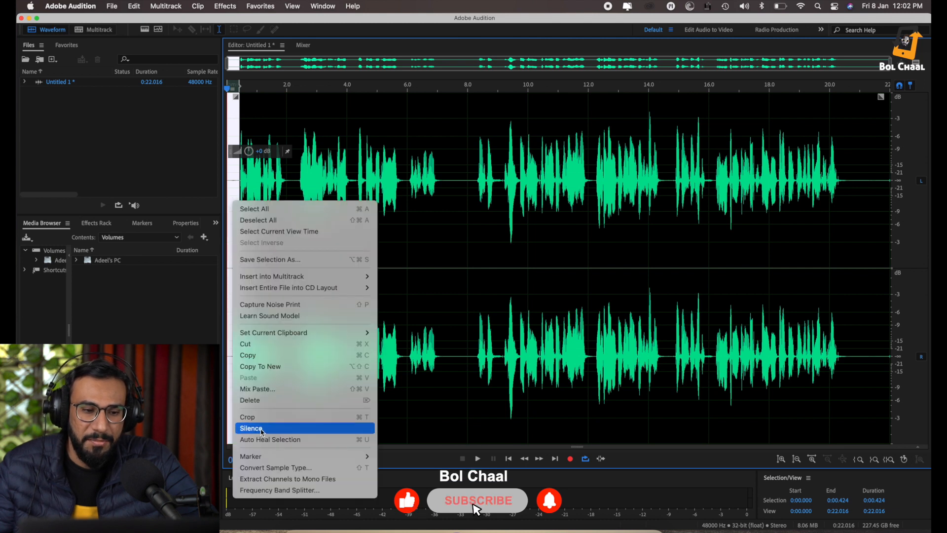
click(251, 428)
Play the cleaned recording from about 0.27 seconds, before the first speech, and stop at about 11.8 seconds
click(242, 206)
click(235, 203)
key(space)
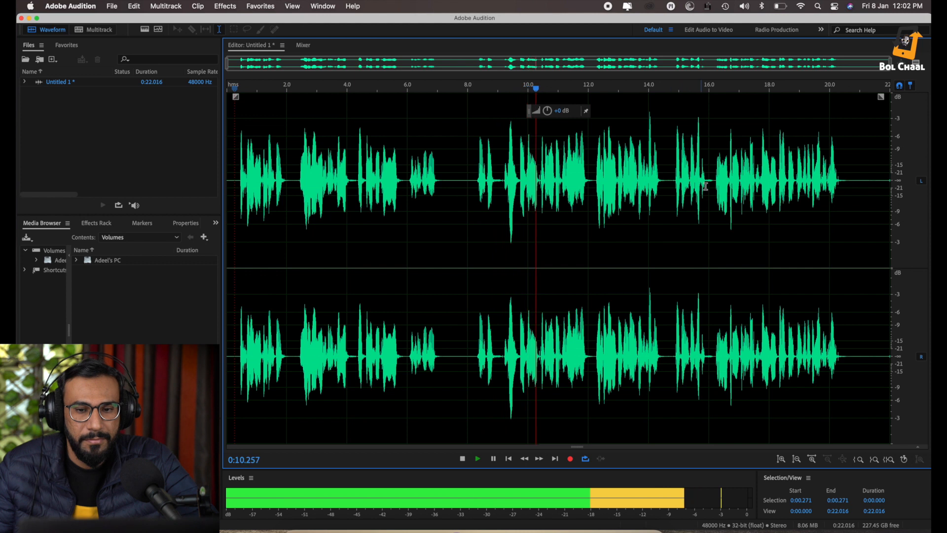
scroll(641, 183, up, 3)
key(space)
Silence the speech gaps from about 8.91 to 9.18 seconds and from 12.00 to about 12.17 seconds
scroll(354, 181, up, 1)
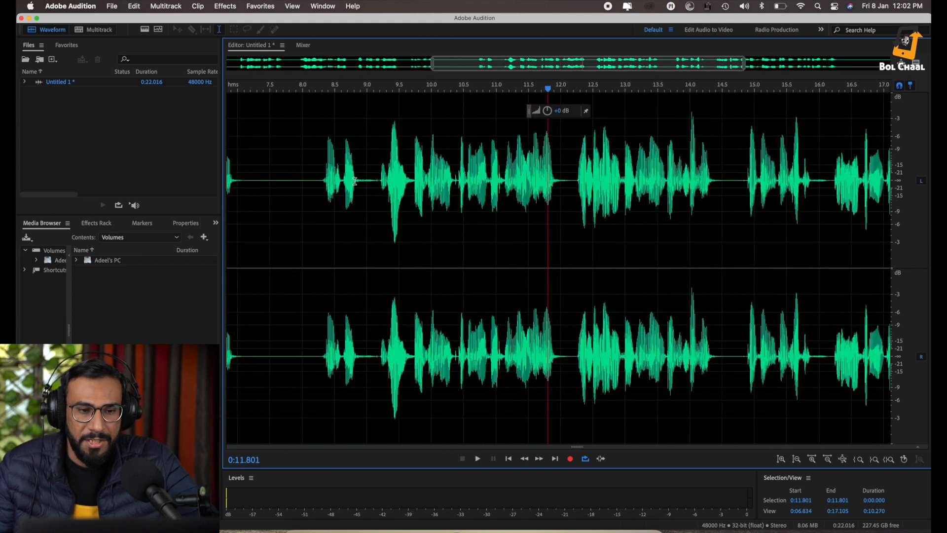
drag(378, 186, 360, 187)
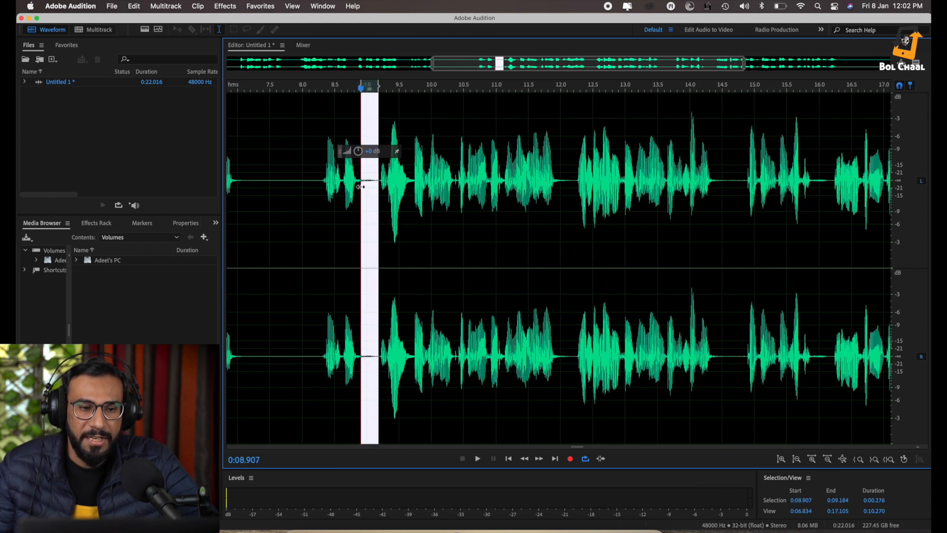
right_click(370, 213)
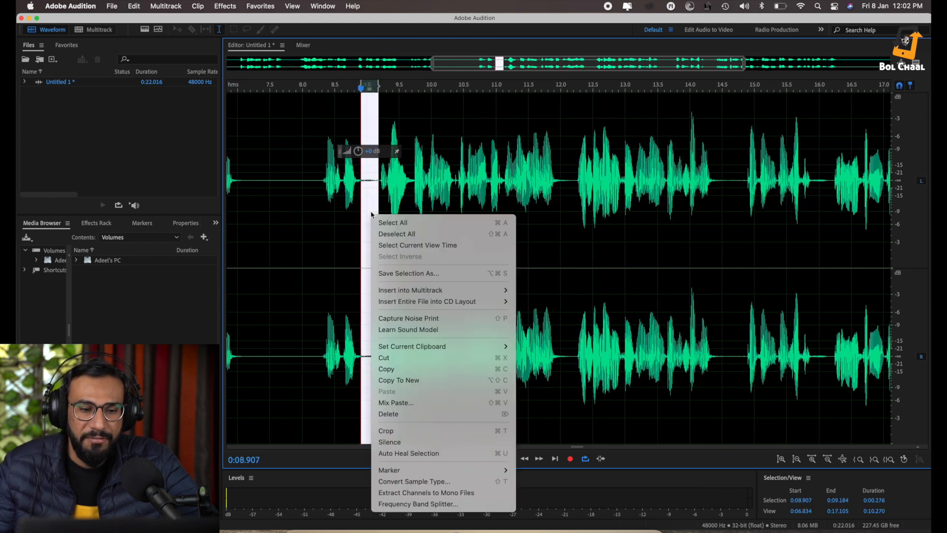
click(389, 442)
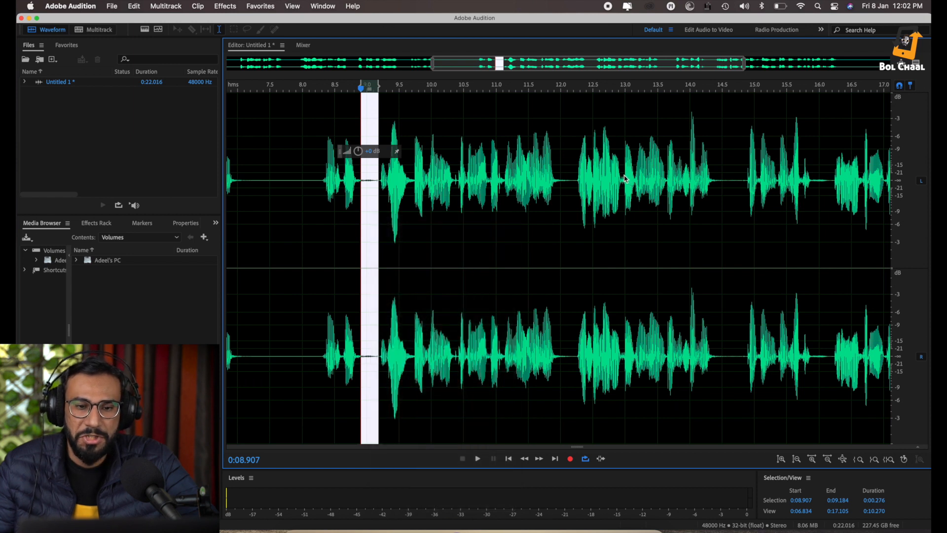
drag(571, 189, 559, 196)
right_click(565, 196)
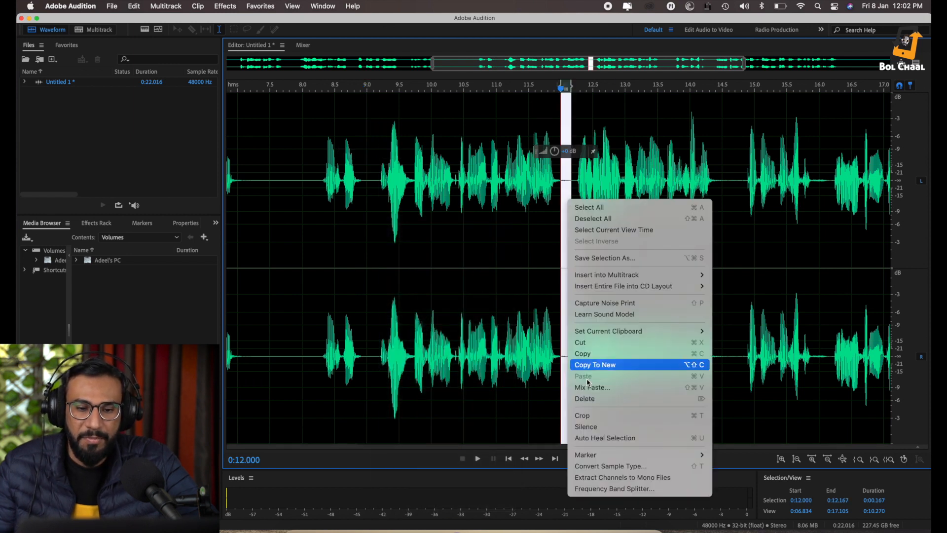
click(585, 425)
Silence the speech gaps from about 14.39 to 14.91 seconds and from about 15.86 to 16.19 seconds
drag(748, 183, 715, 193)
right_click(724, 193)
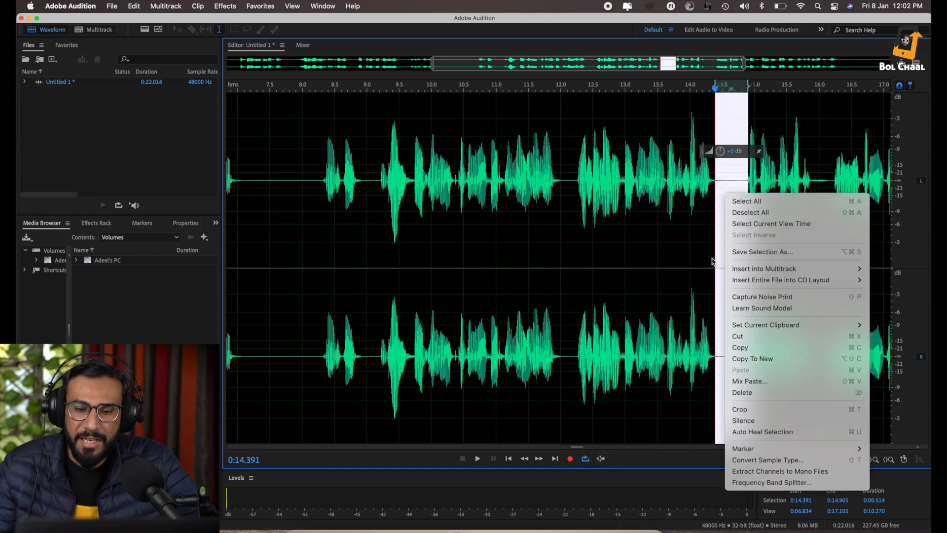
click(730, 421)
drag(831, 188, 810, 198)
right_click(817, 199)
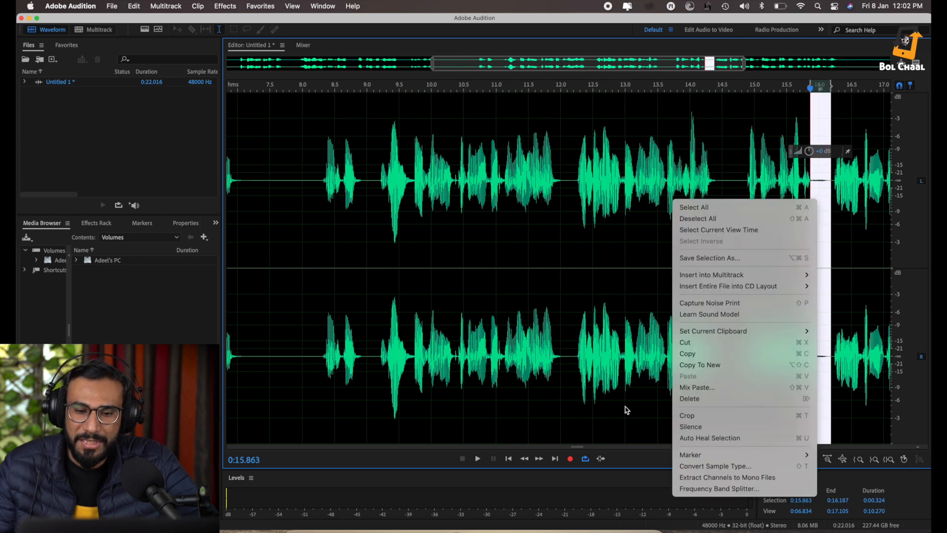
click(685, 426)
Normalize the entire recording to -0.1 dB
scroll(548, 268, down, 3)
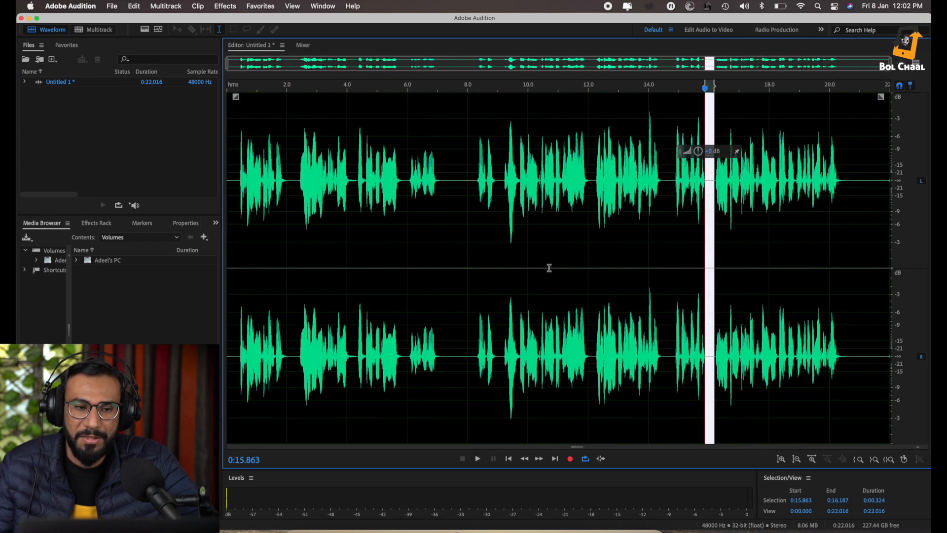
key(super+a)
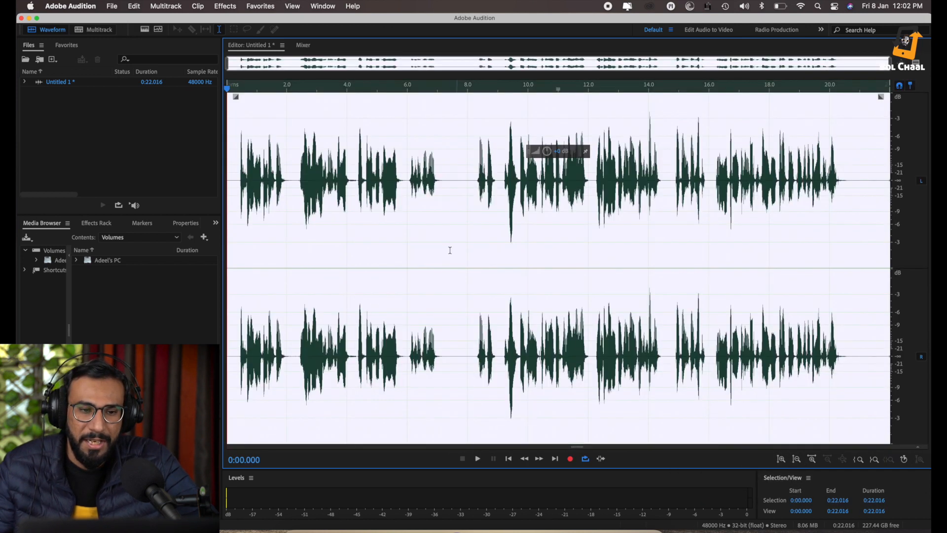
click(262, 7)
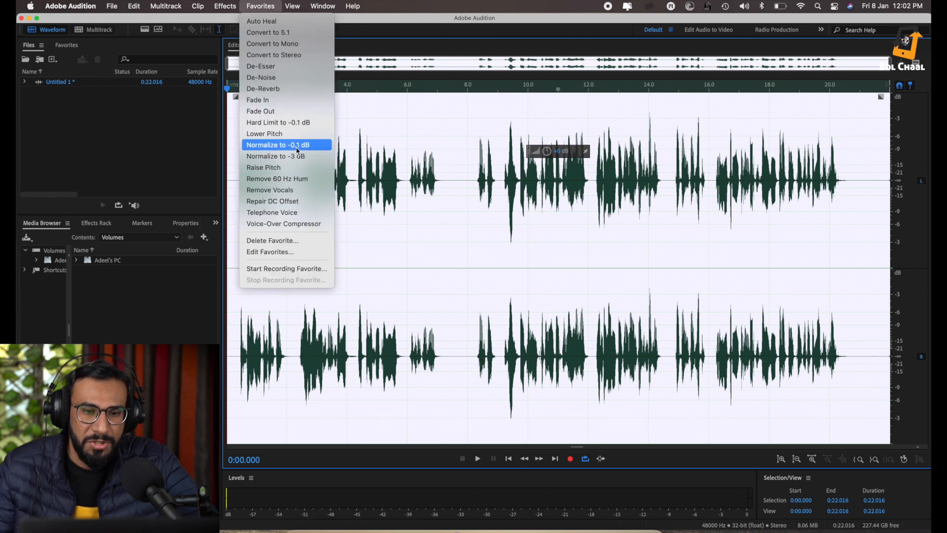
click(298, 146)
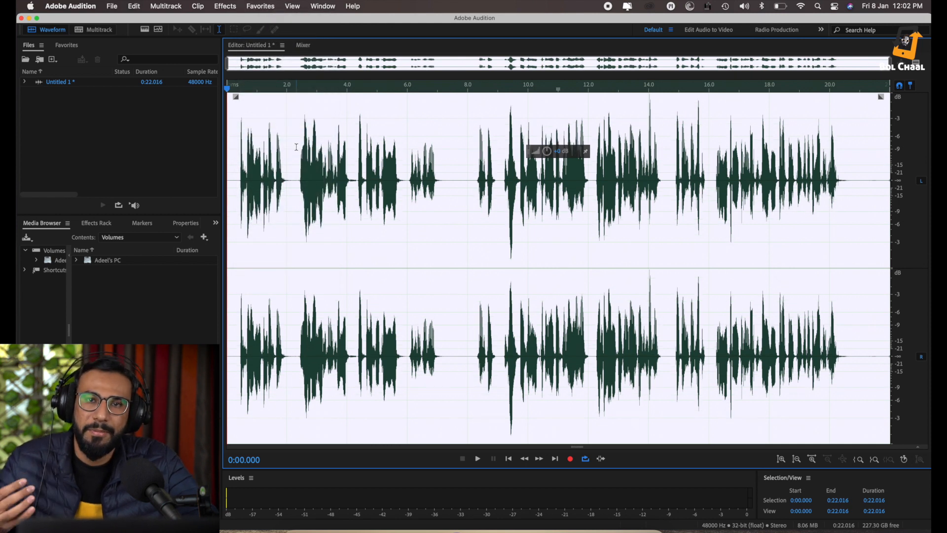
Apply the Vocal Enhancer effect with the Male preset to the entire recording
click(231, 8)
mouse_move(294, 221)
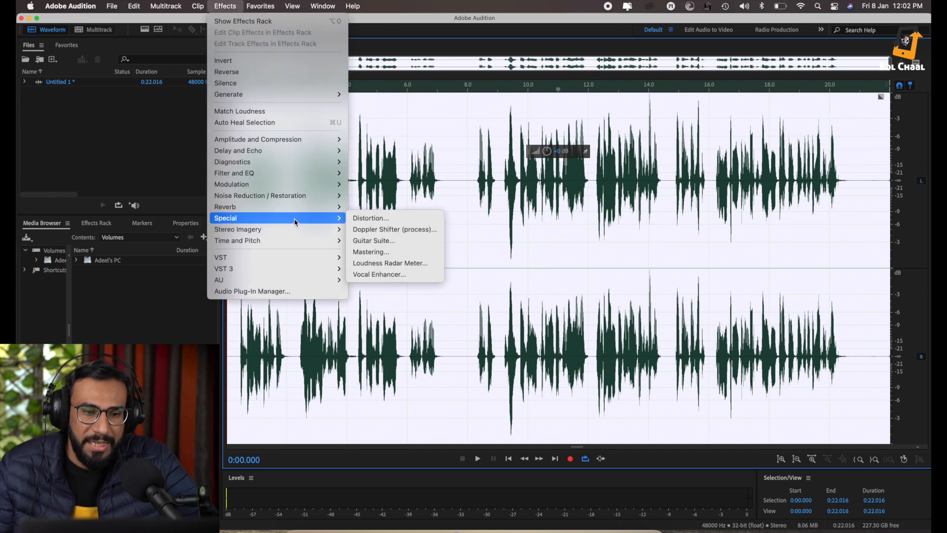
click(392, 275)
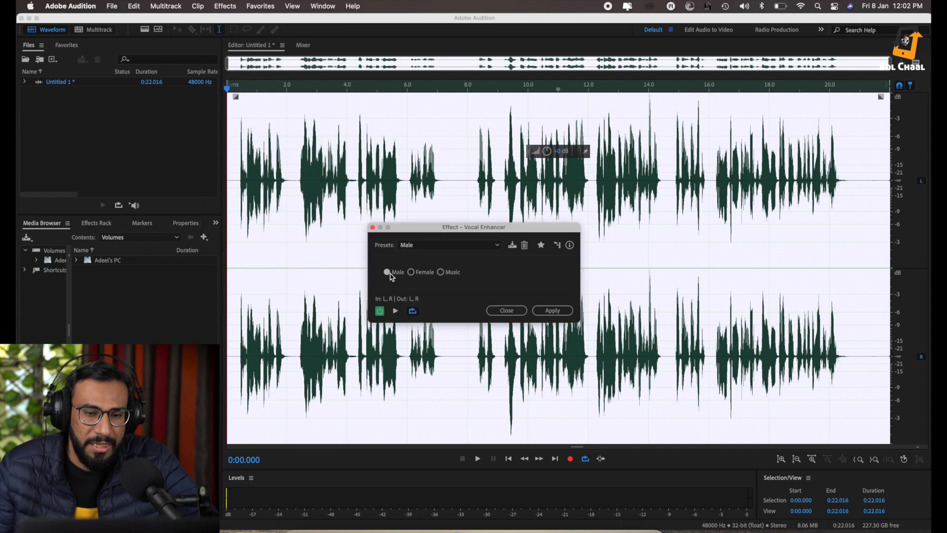
click(562, 311)
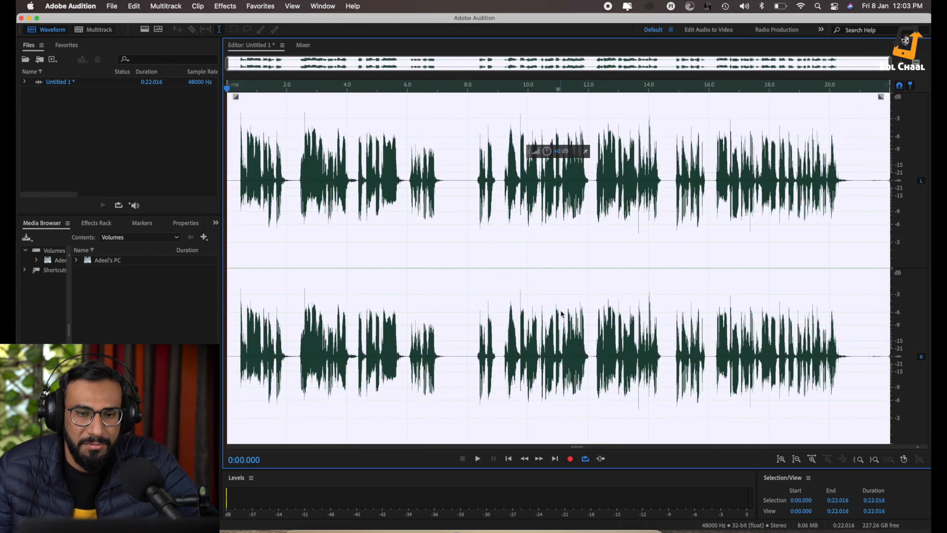
Play the enhanced recording from just before the first speech and stop at about 7.4 seconds
click(330, 235)
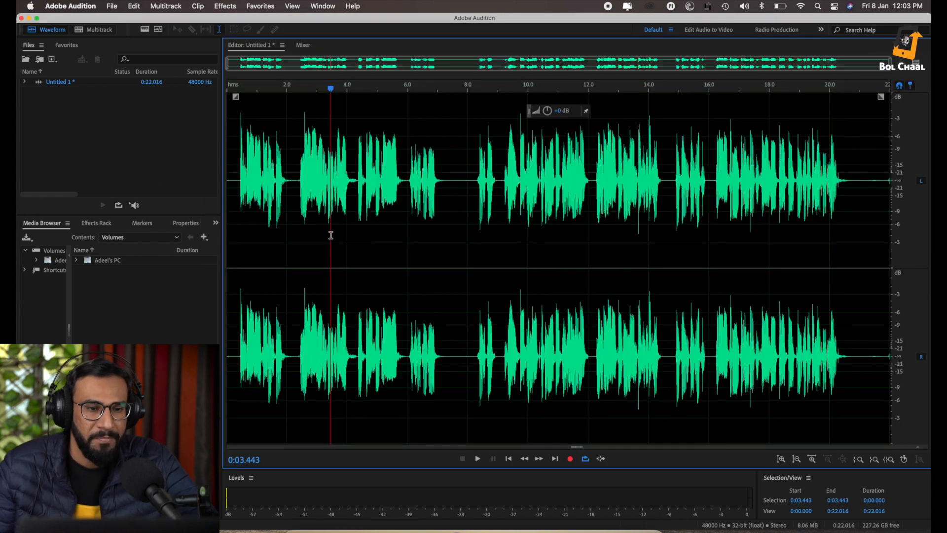
click(231, 191)
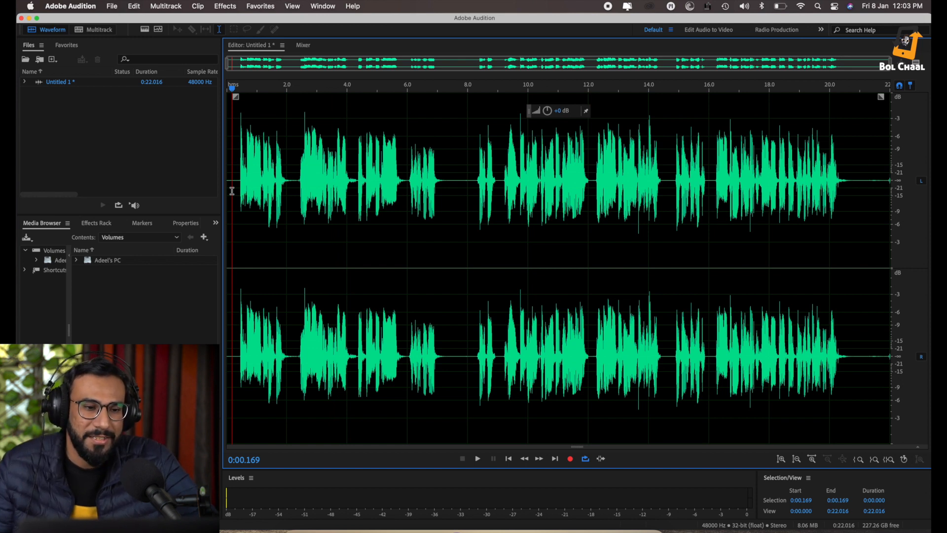
key(space)
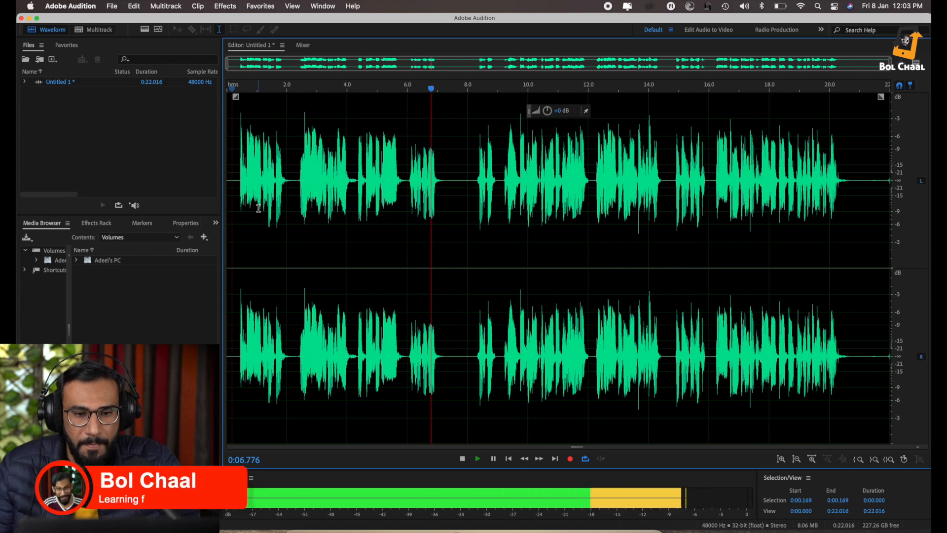
key(space)
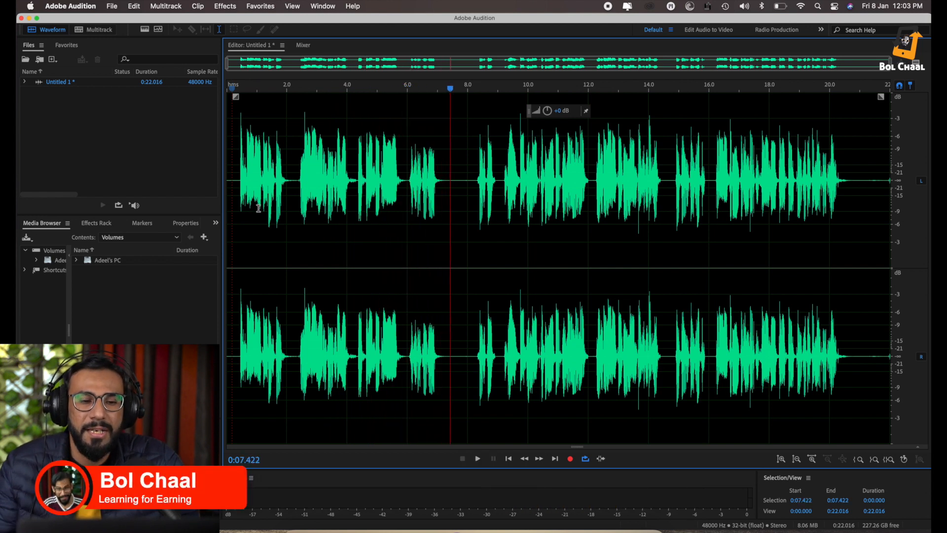
Open the Parametric Equalizer for the entire recording and load the Loudness Maximizer preset
key(super+a)
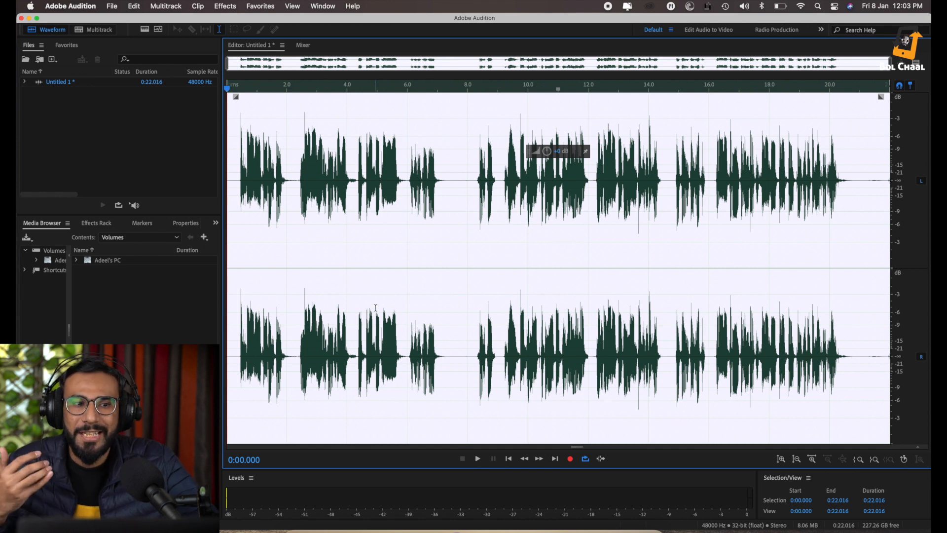
click(224, 7)
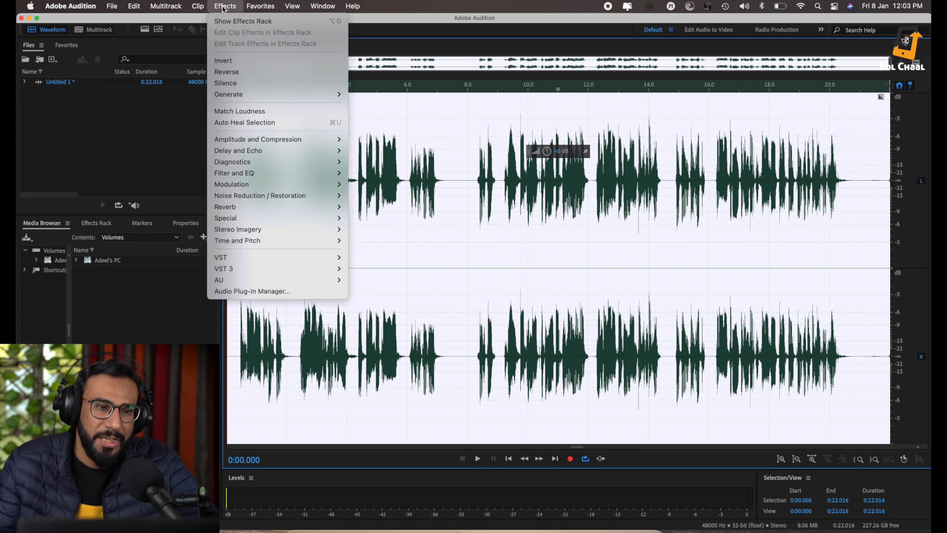
mouse_move(277, 198)
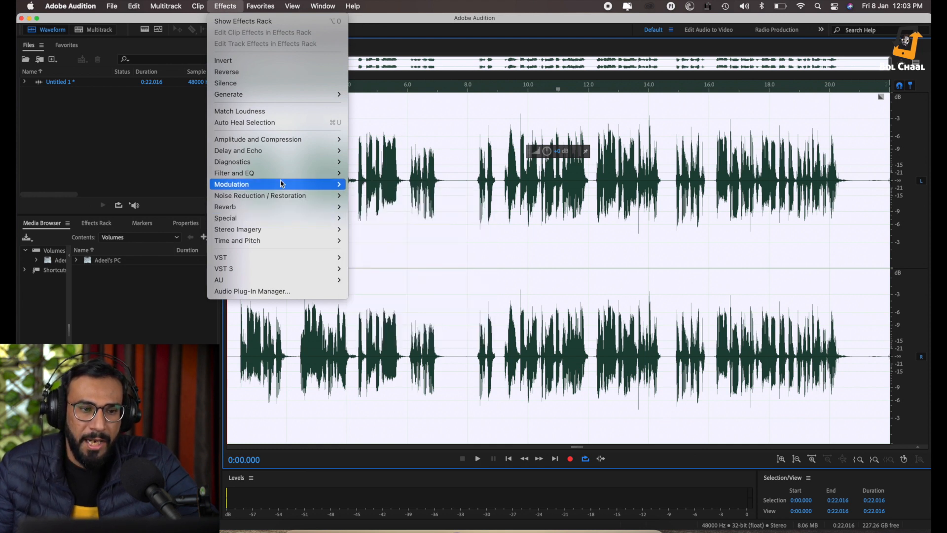
mouse_move(284, 176)
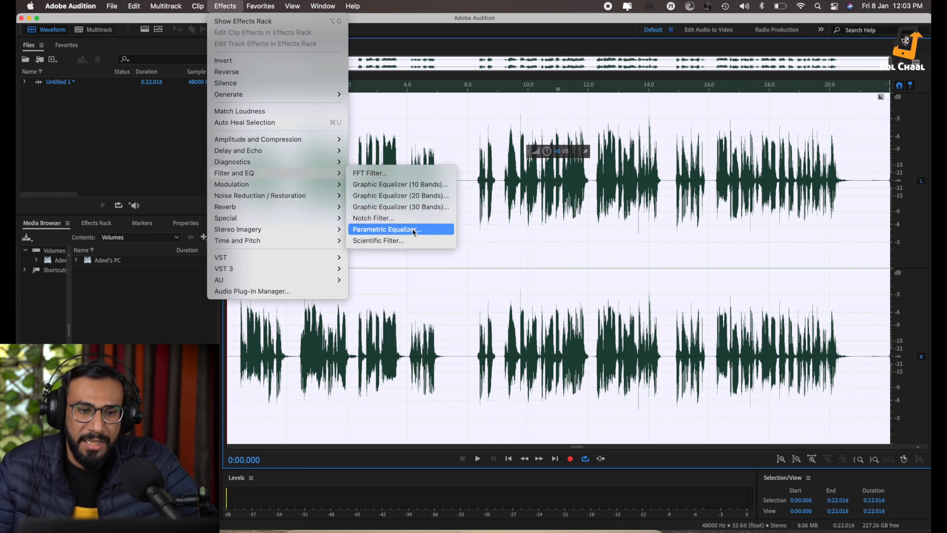
click(388, 229)
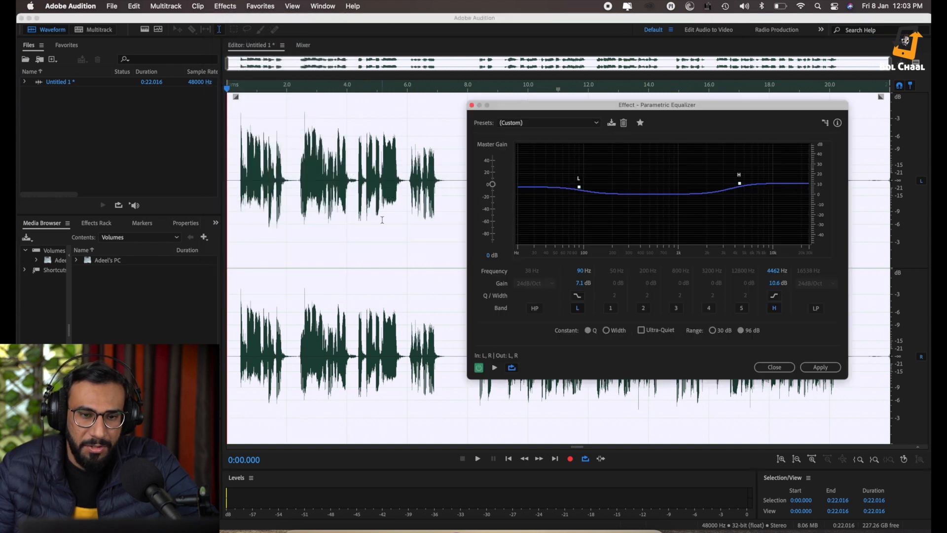
click(596, 123)
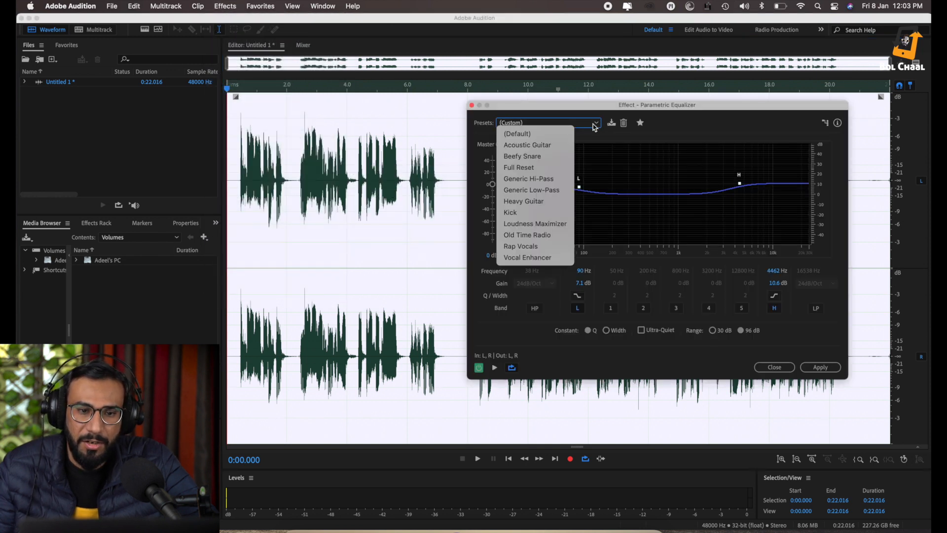
click(557, 131)
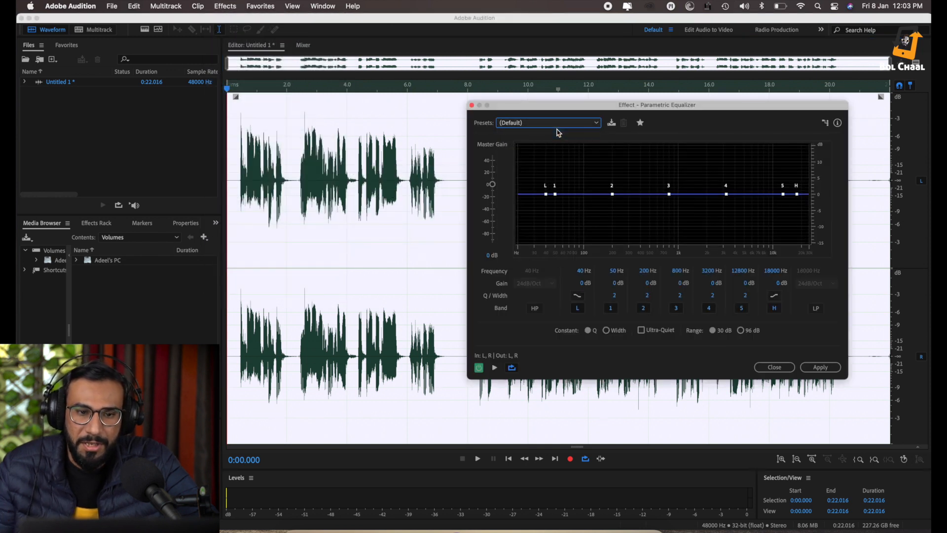
click(591, 126)
click(542, 228)
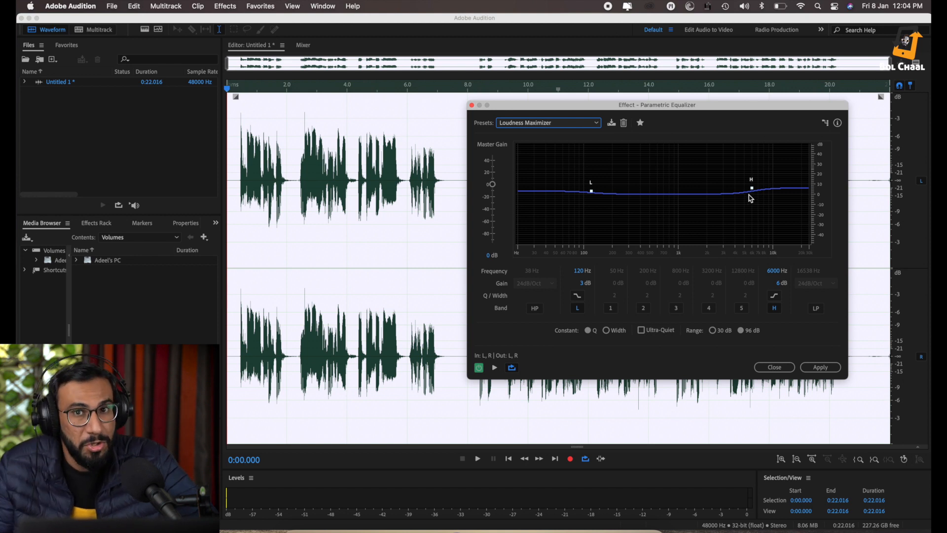
Preview the equalizer while setting the low shelf to 113 Hz at 11.1 dB and the high shelf to 2495 Hz at 14.1 dB, and apply it
click(494, 368)
mouse_move(593, 195)
mouse_down()
mouse_move(591, 177)
mouse_move(586, 193)
mouse_move(575, 191)
mouse_up()
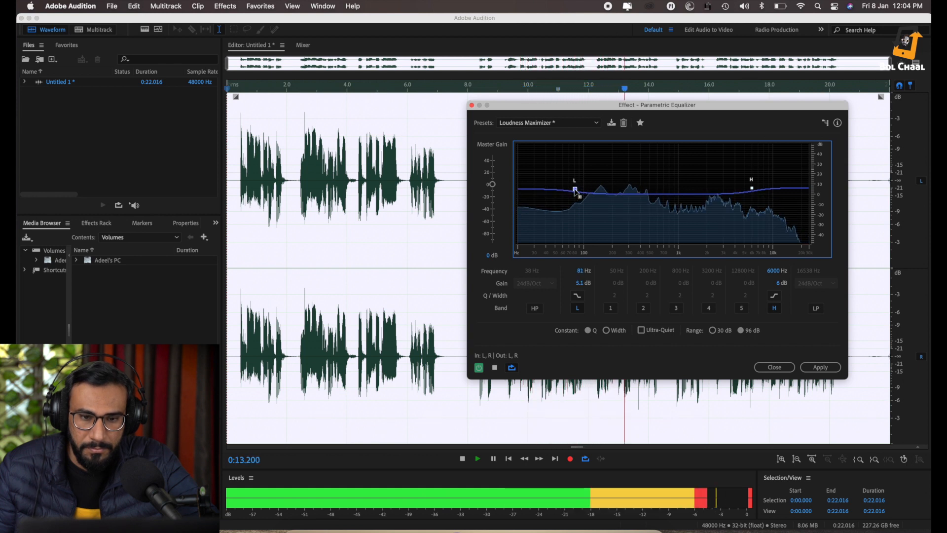
key(space)
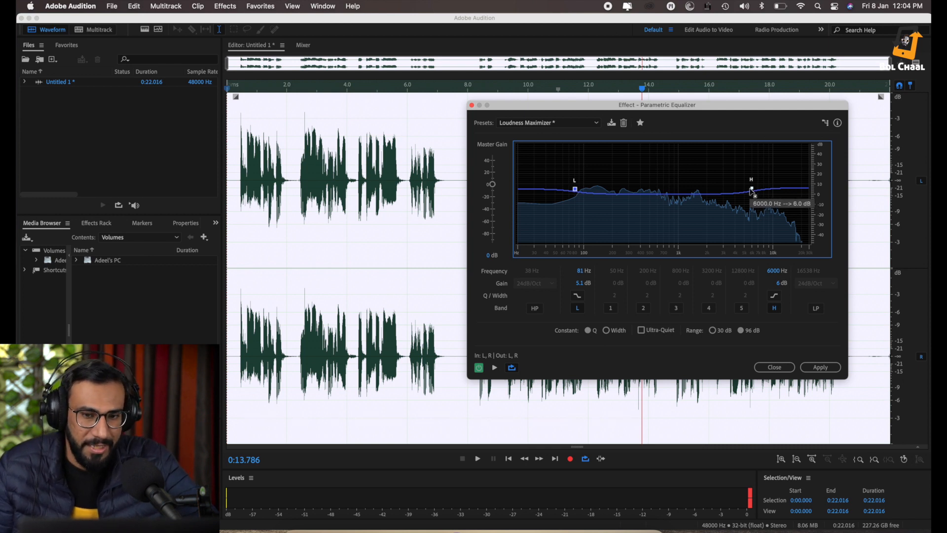
key(space)
drag(753, 190, 731, 184)
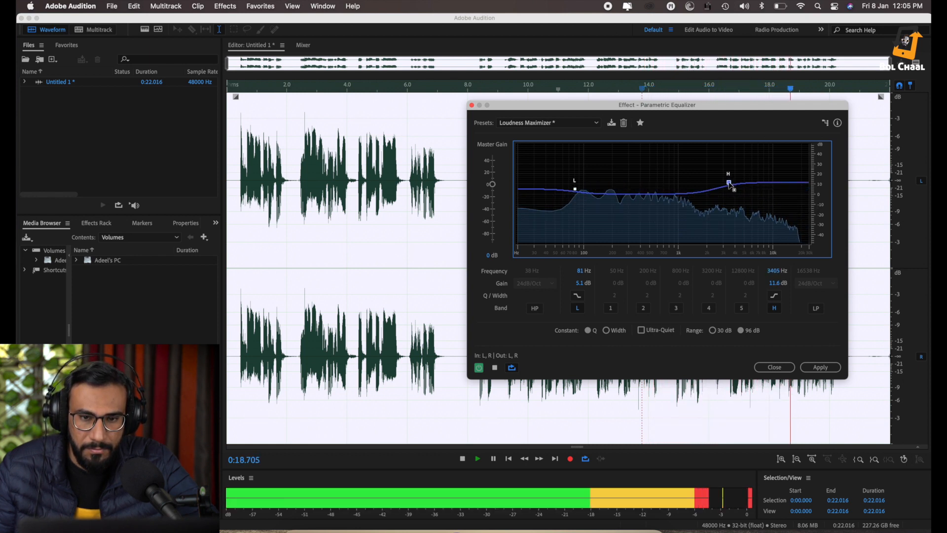
mouse_move(575, 191)
mouse_down()
mouse_move(565, 192)
mouse_move(590, 183)
mouse_up()
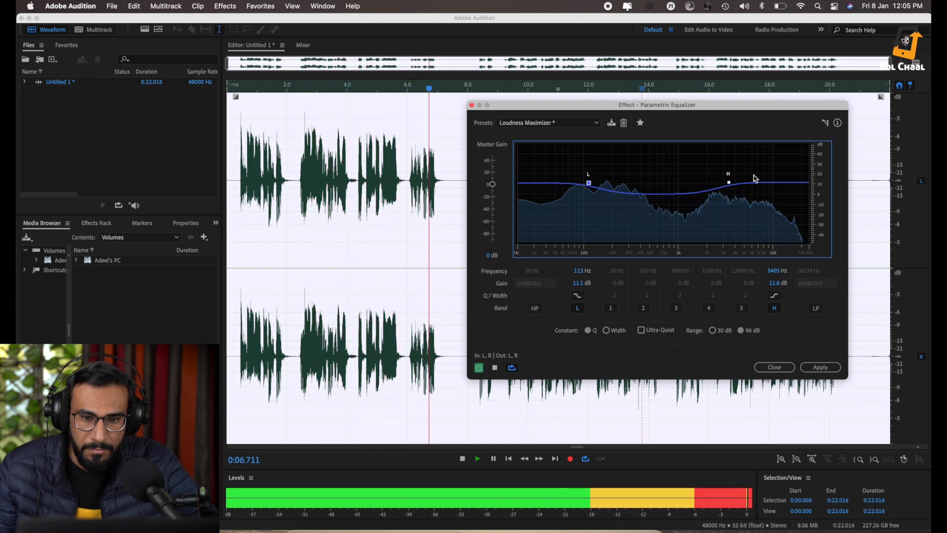
drag(730, 183, 717, 182)
key(space)
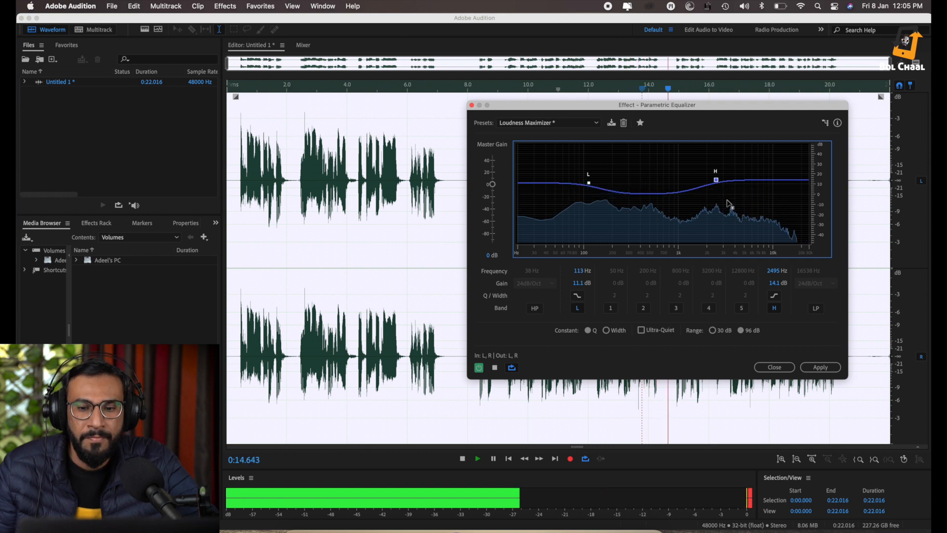
click(819, 367)
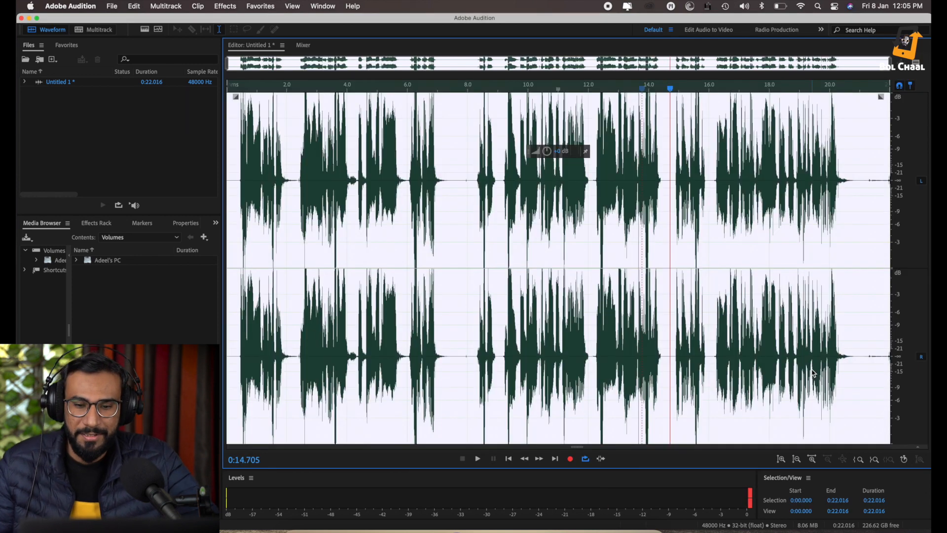
Normalize the entire equalized recording to -0.1 dB
click(366, 216)
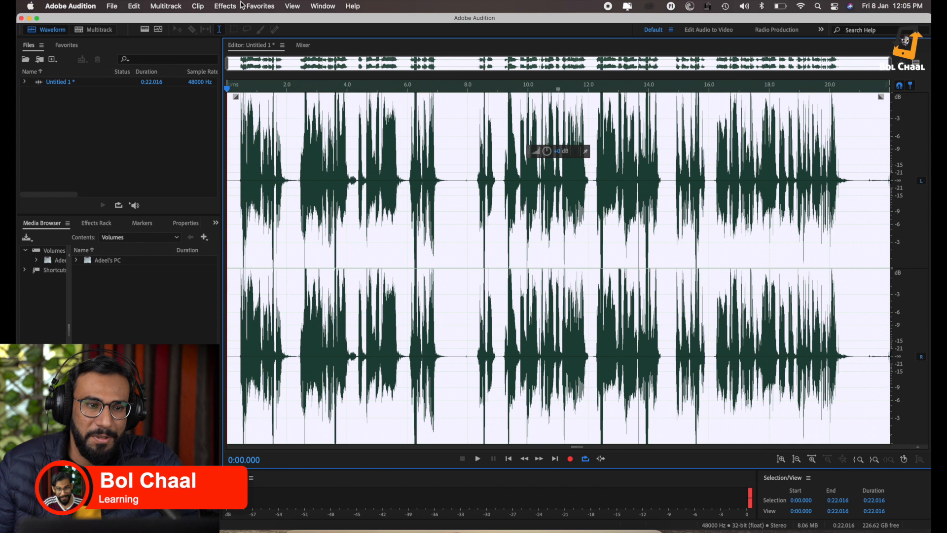
click(224, 5)
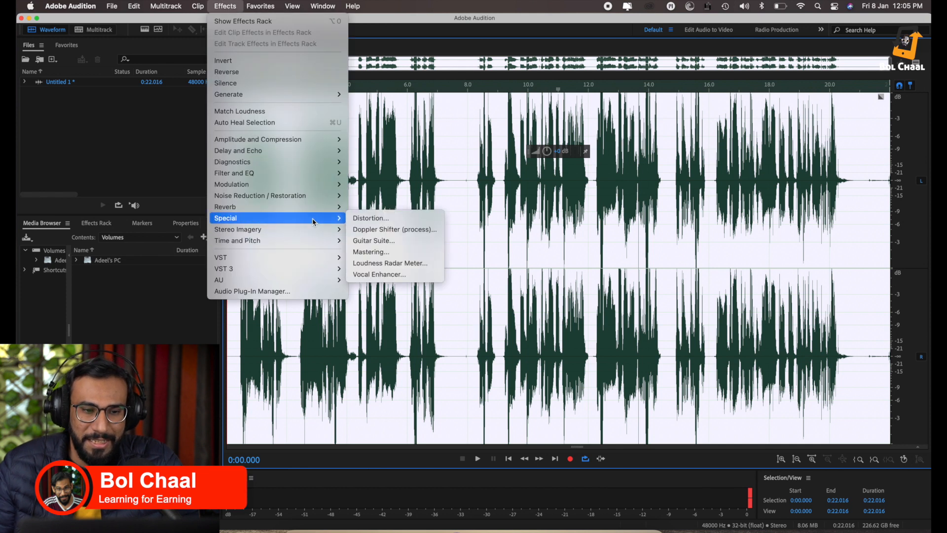
mouse_move(259, 6)
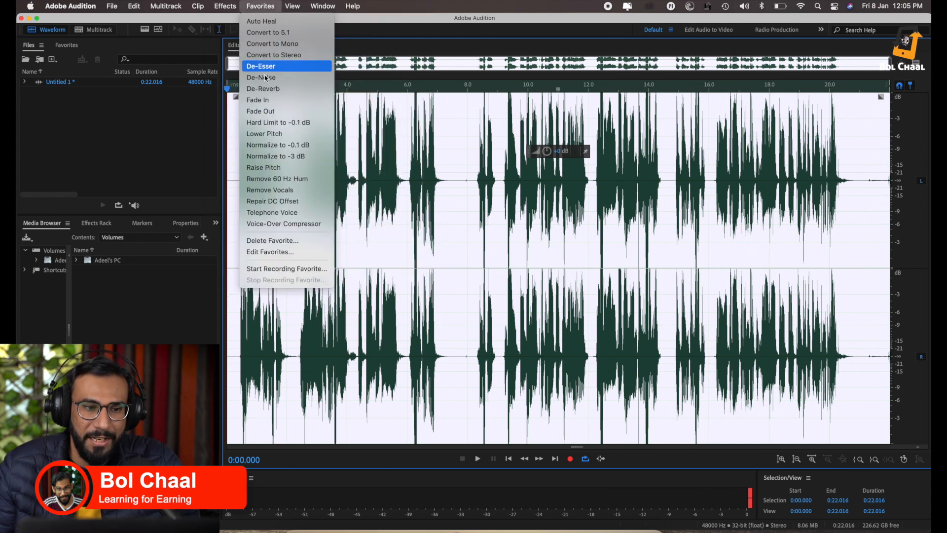
click(286, 147)
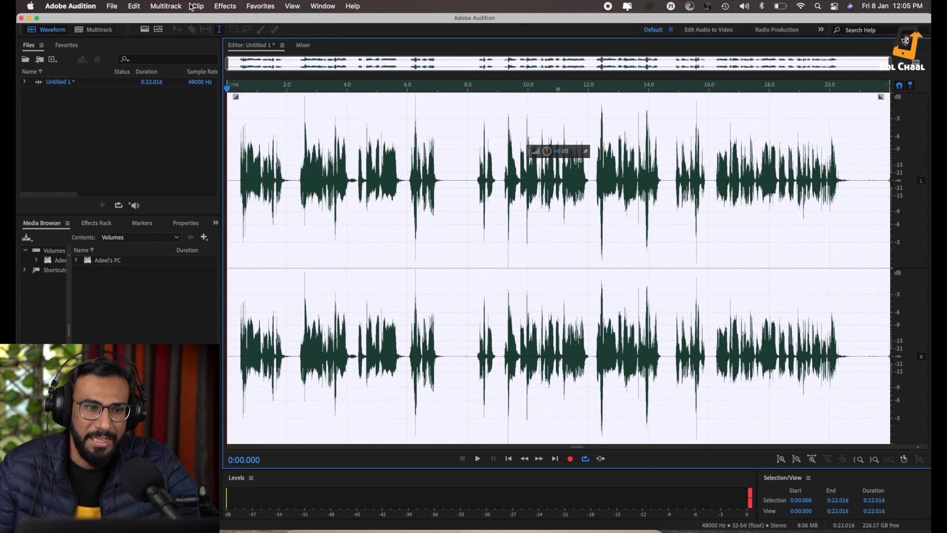
Apply the Dynamics effect to the entire recording with the compressor at -22.1 dB threshold and ratio 2, and raise the recording's overall volume
click(224, 7)
mouse_move(297, 224)
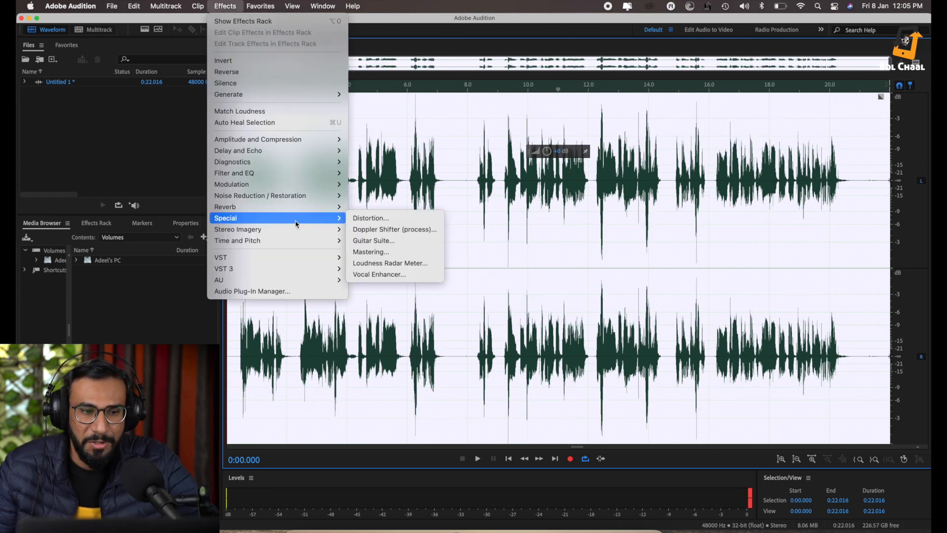
mouse_move(310, 163)
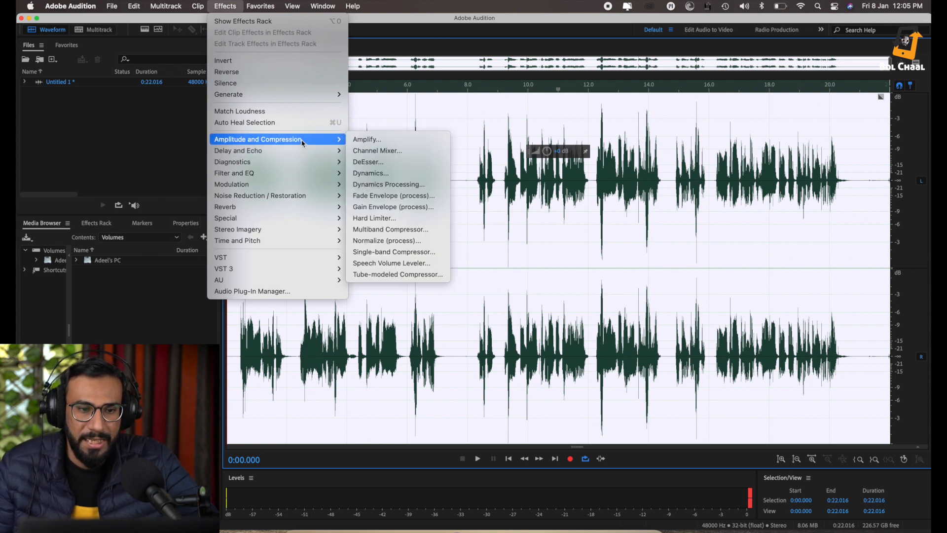
click(387, 173)
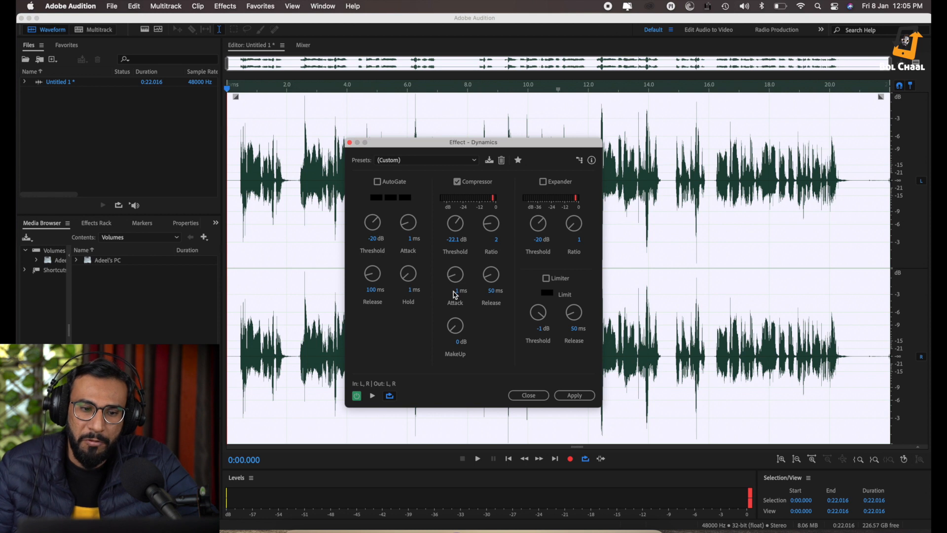
click(575, 395)
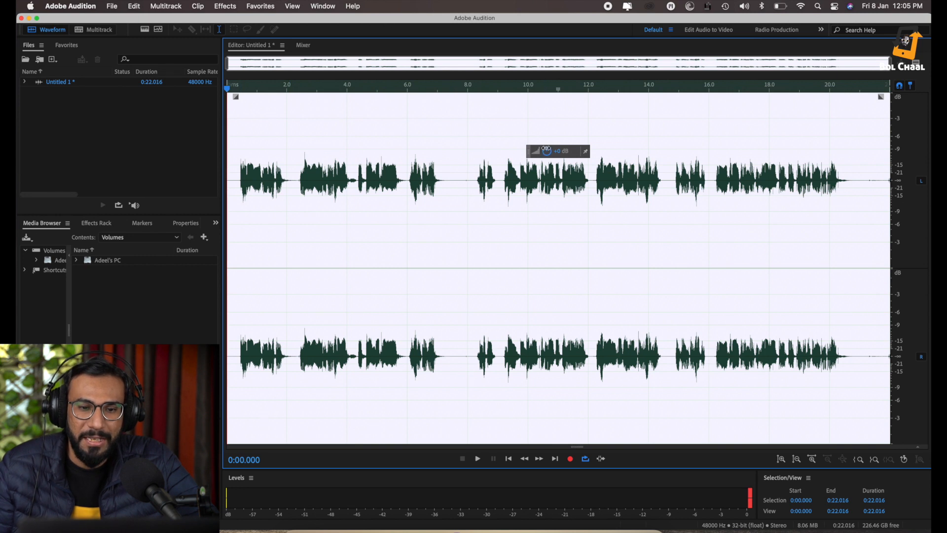
drag(546, 149, 565, 145)
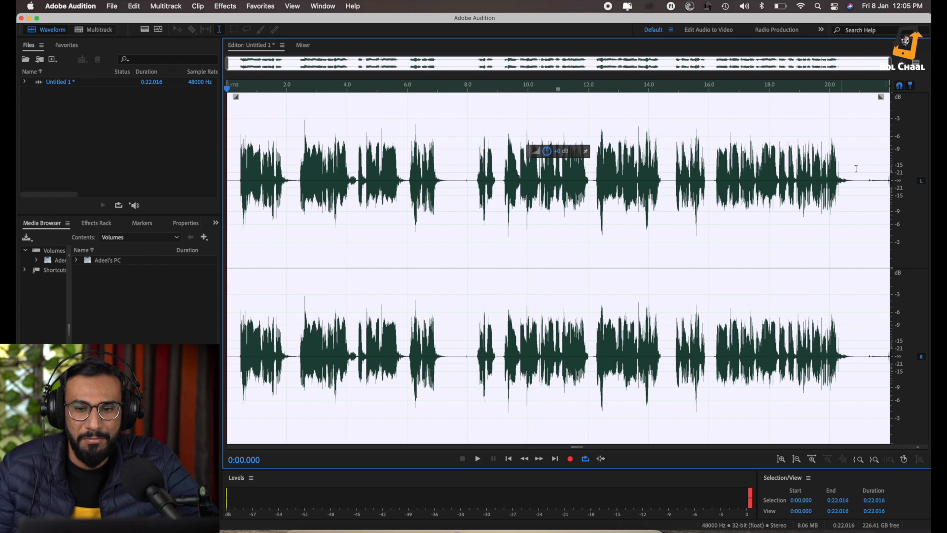
Silence the end of the recording from about 21.03 s to 22.02 s
drag(861, 188, 925, 194)
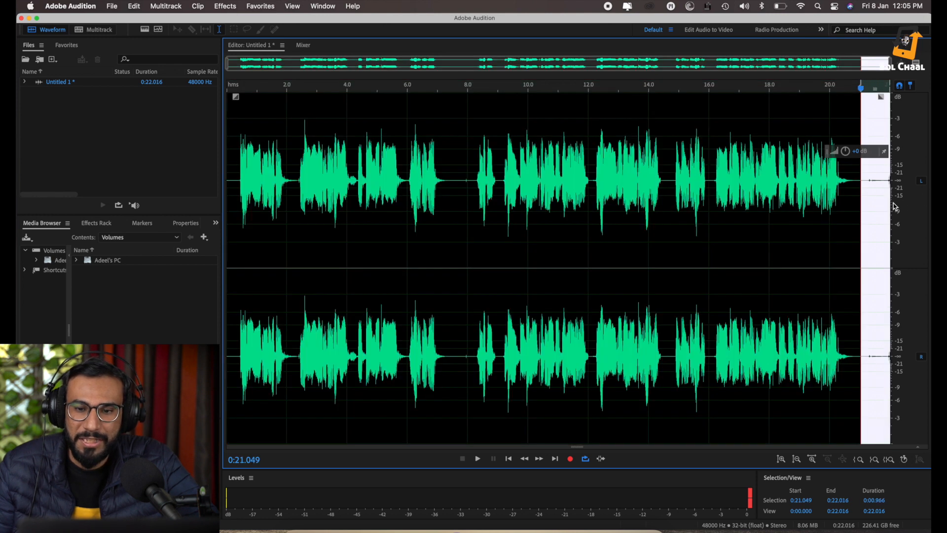
click(872, 200)
drag(860, 199, 899, 216)
right_click(879, 209)
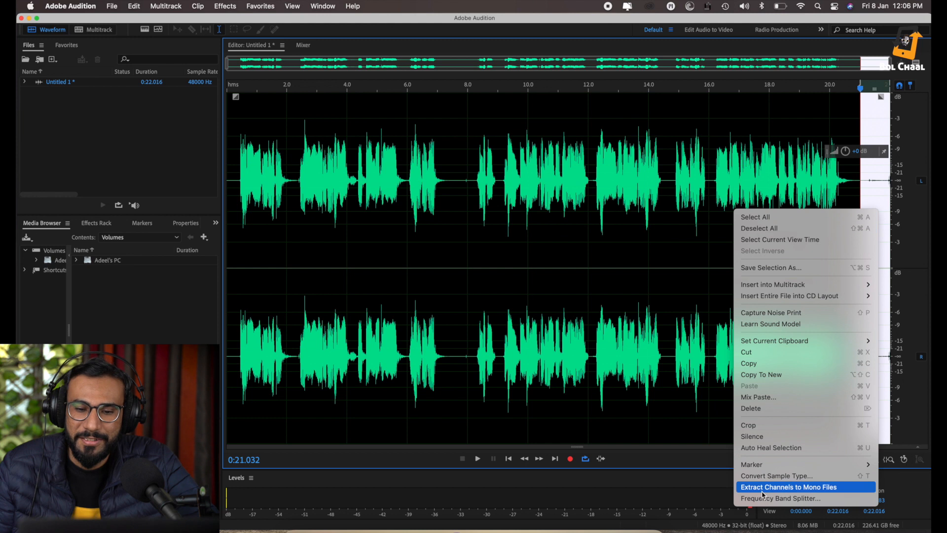
click(751, 435)
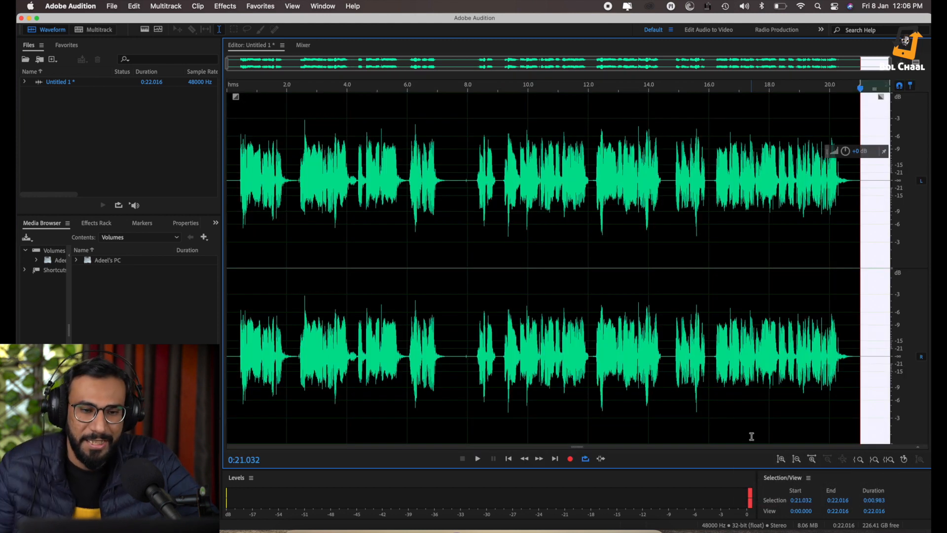
Silence the gap between phrases from about 7.41 s to 8.24 s
drag(475, 200, 449, 221)
right_click(458, 211)
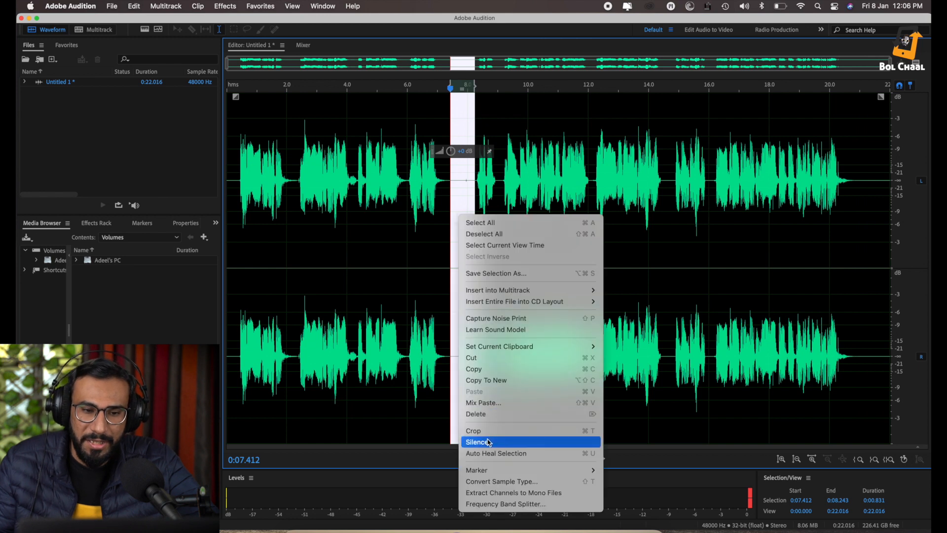
click(466, 440)
Play the processed recording from about 0.34 s, just before the first speech, and stop playback after listening
click(384, 266)
click(237, 198)
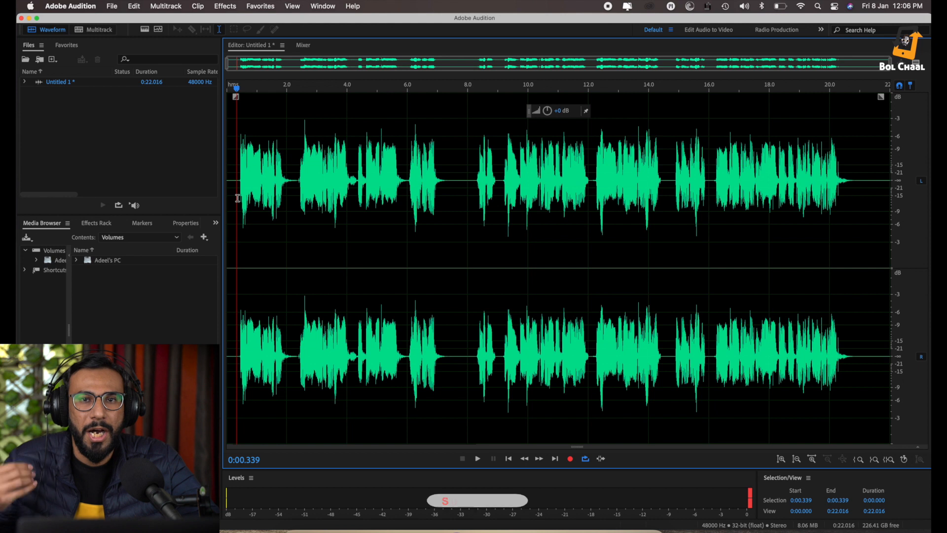
key(space)
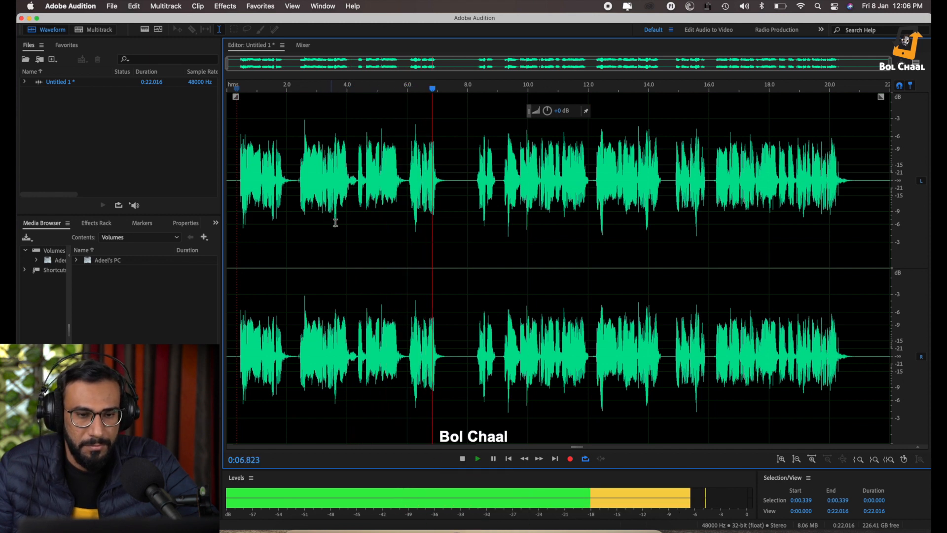
key(space)
Open the Echo effect for the entire recording and load the Default preset
key(super+a)
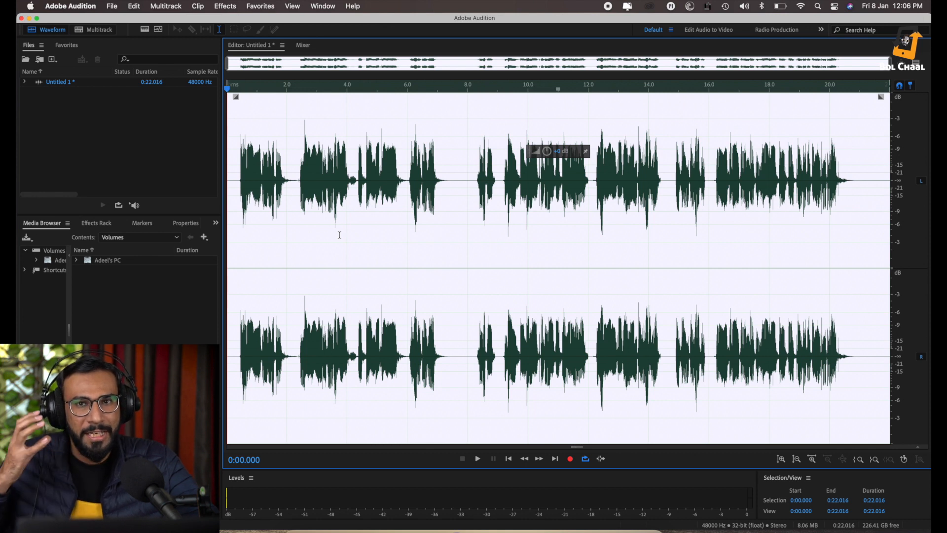
click(225, 6)
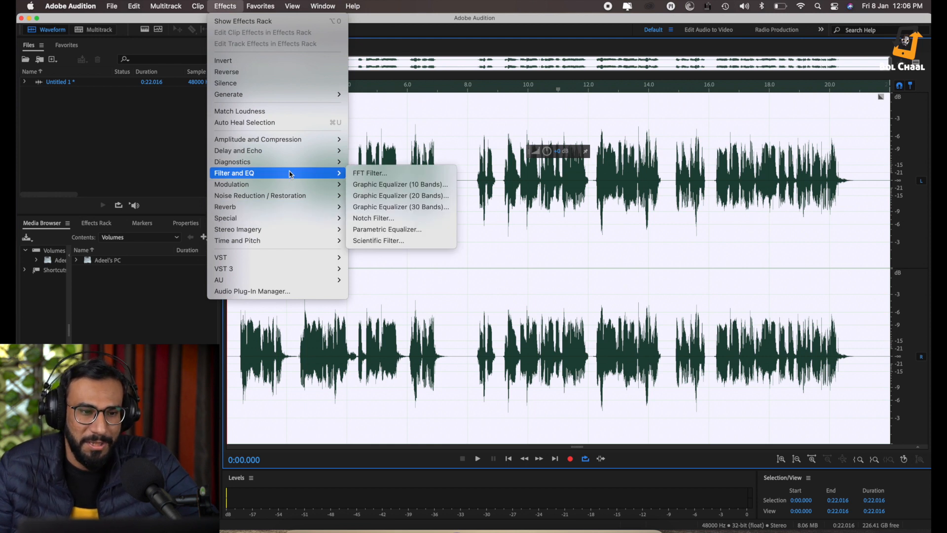
mouse_move(294, 155)
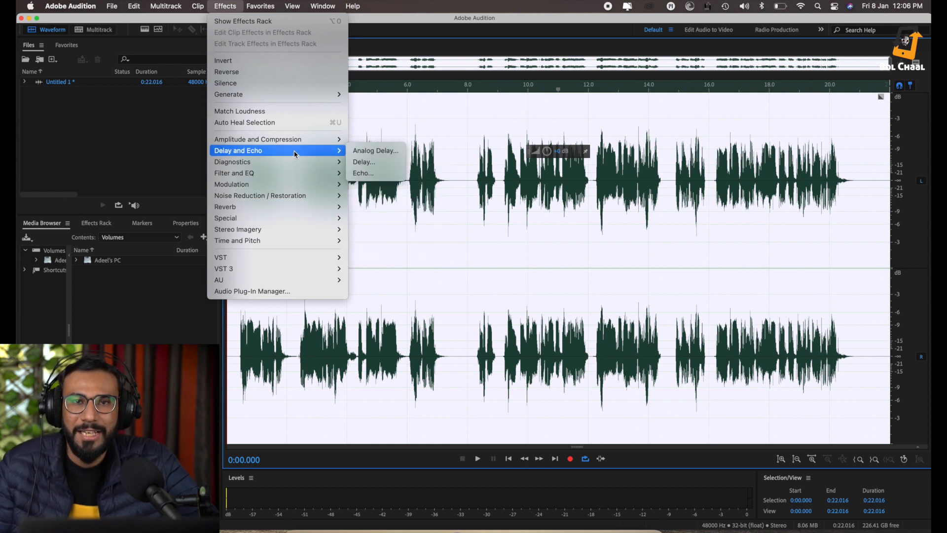
click(391, 178)
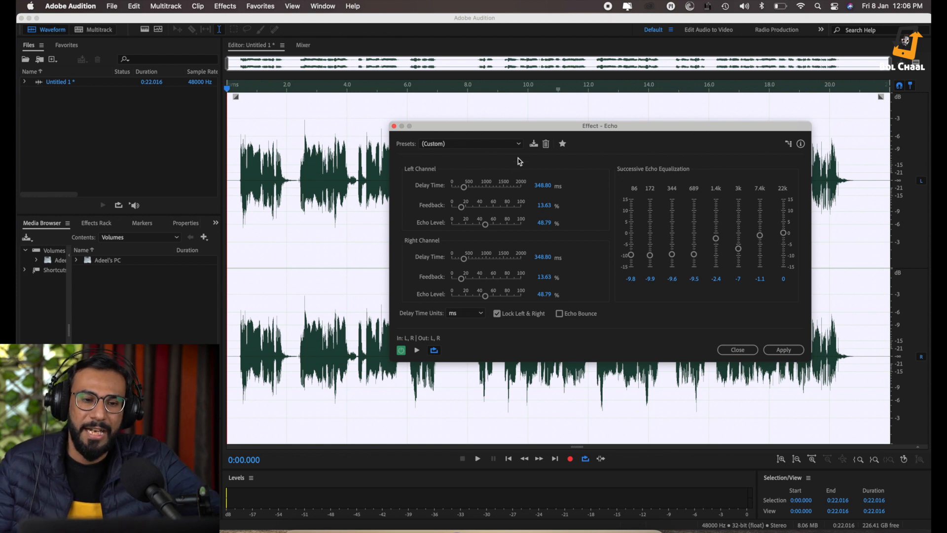
click(518, 144)
click(477, 156)
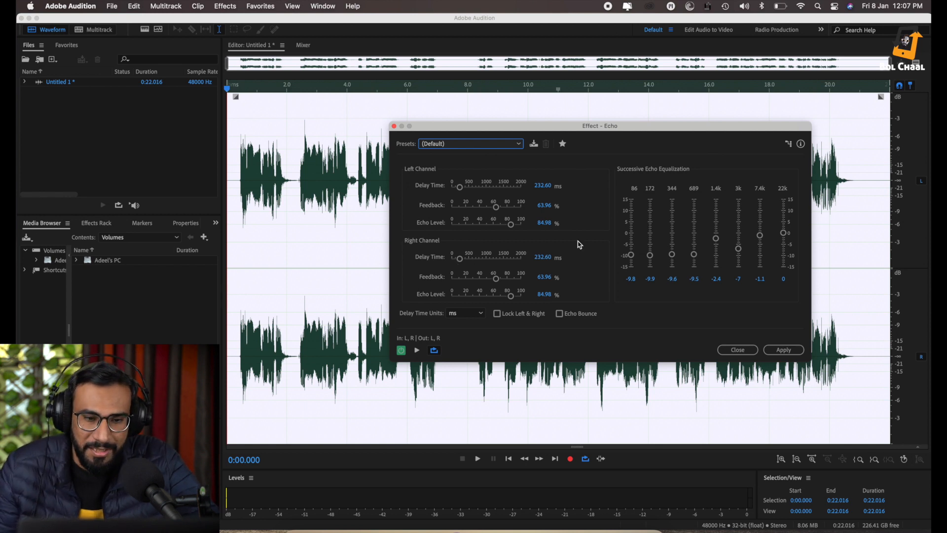
Lock the left and right echo channels together, and set feedback to about 20.88% and echo level to about 42.03%
drag(511, 296, 466, 281)
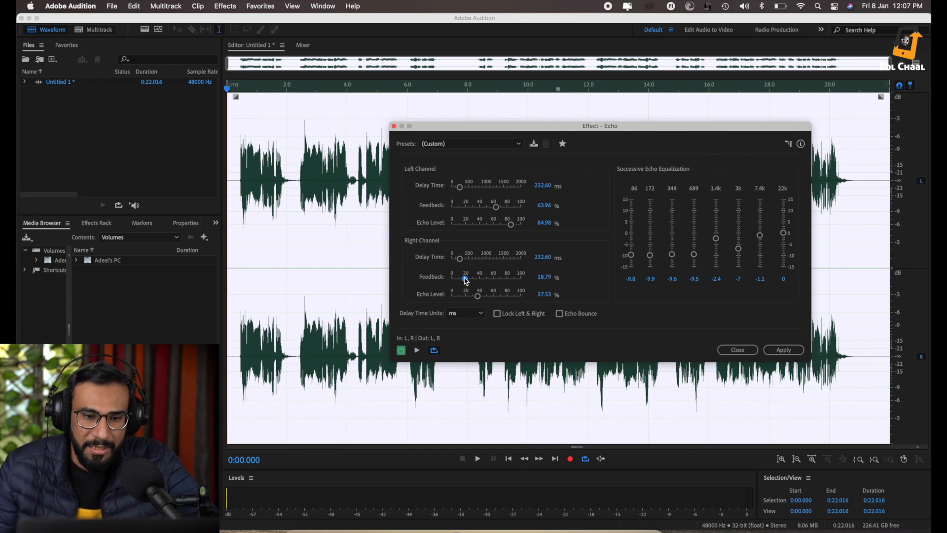
click(498, 315)
drag(501, 280, 481, 300)
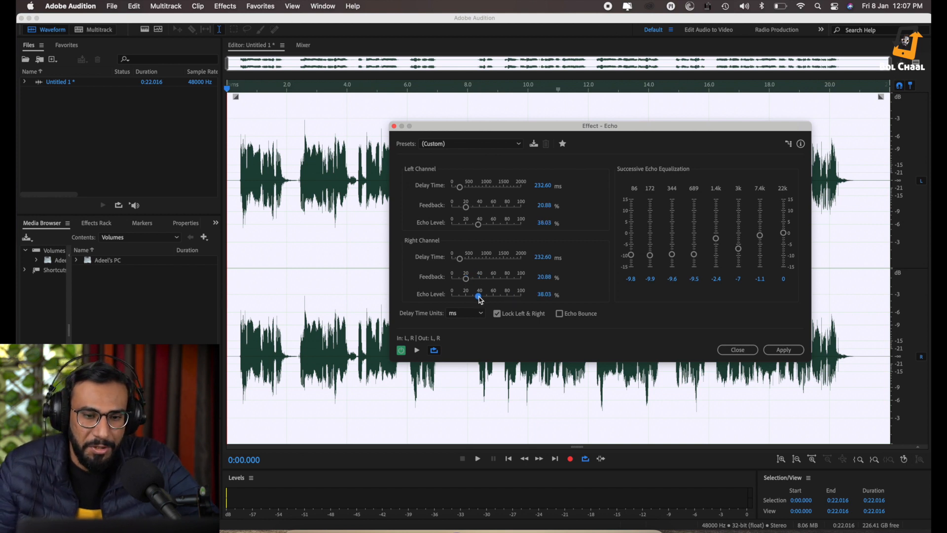
drag(480, 299, 482, 300)
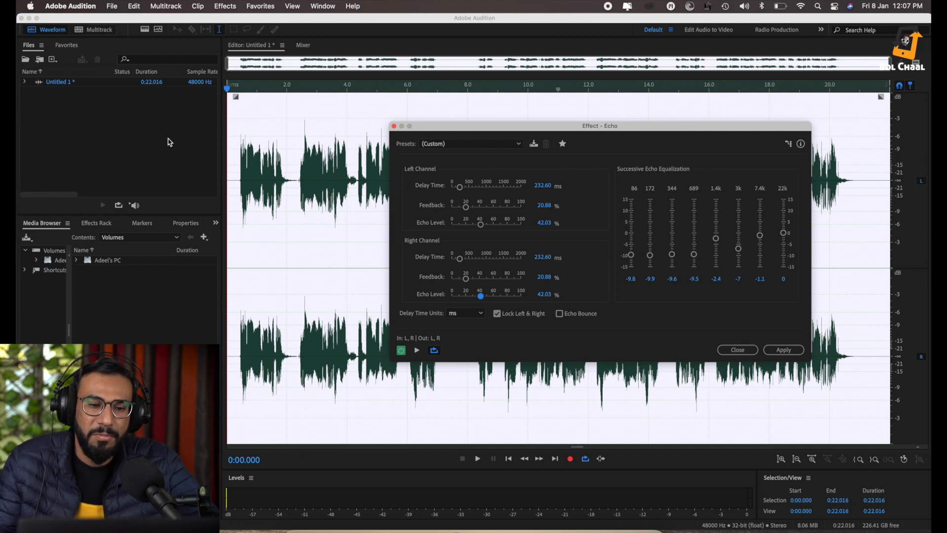
Preview the echo while lowering its level to about 32.82% and its feedback to about 12.52% on both channels
click(418, 351)
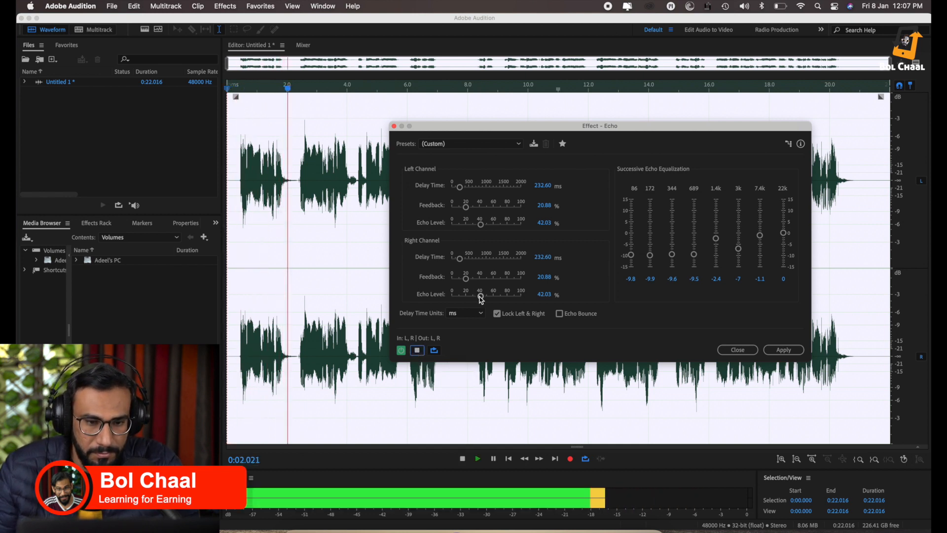
drag(467, 279, 476, 298)
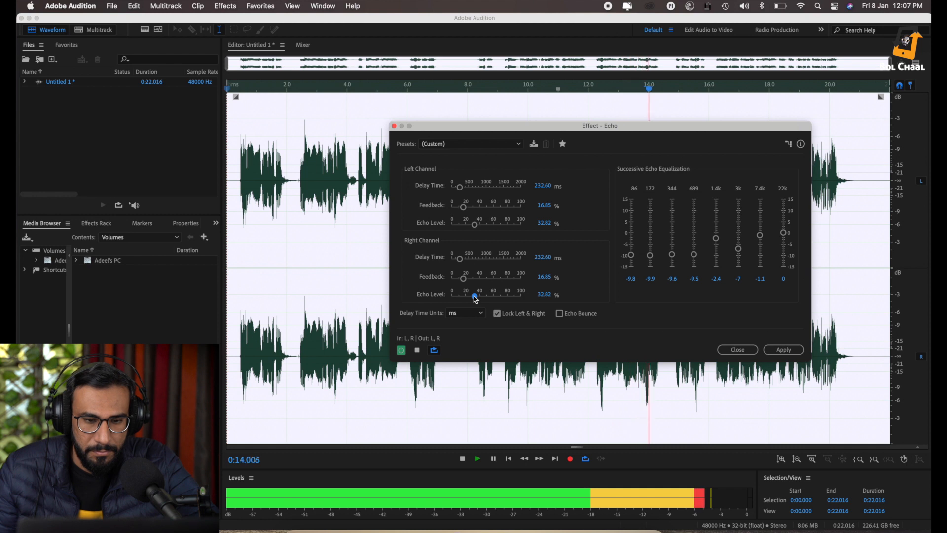
drag(464, 280, 463, 283)
key(space)
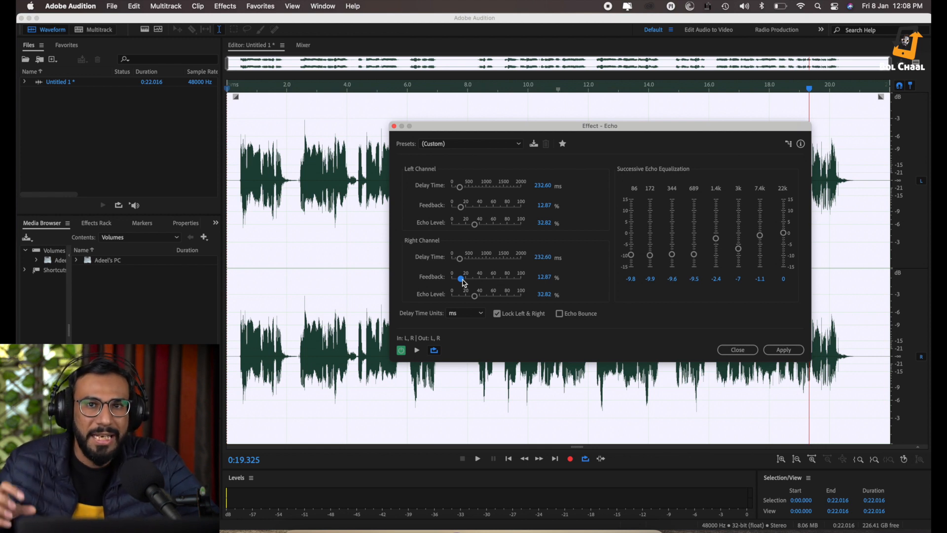
drag(462, 279, 461, 279)
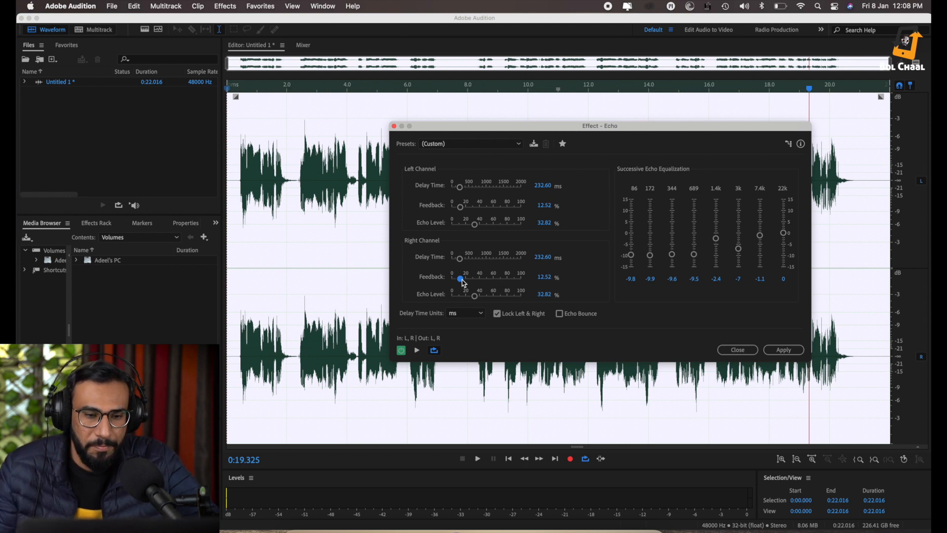
Preview the echo again, lower its level to about 31.76%, and apply the effect to the entire recording
click(417, 350)
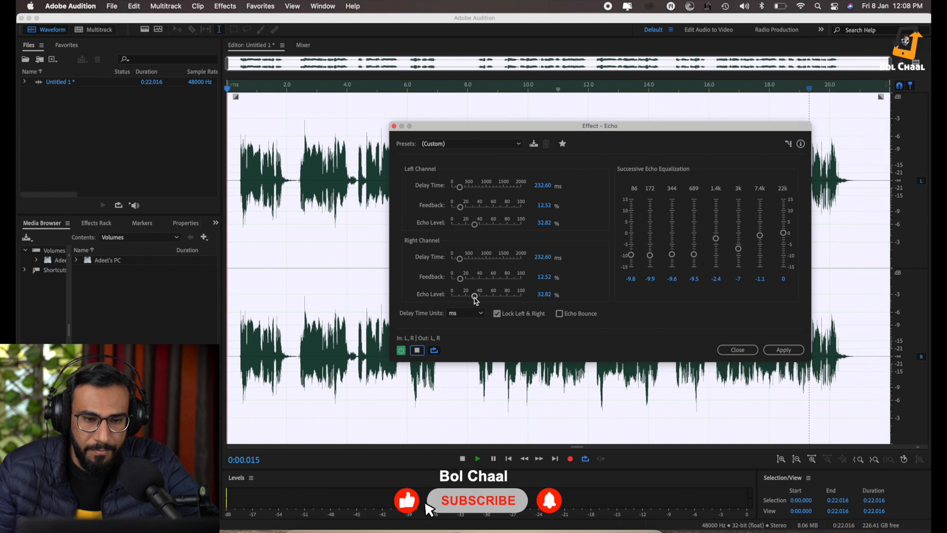
drag(474, 297, 474, 297)
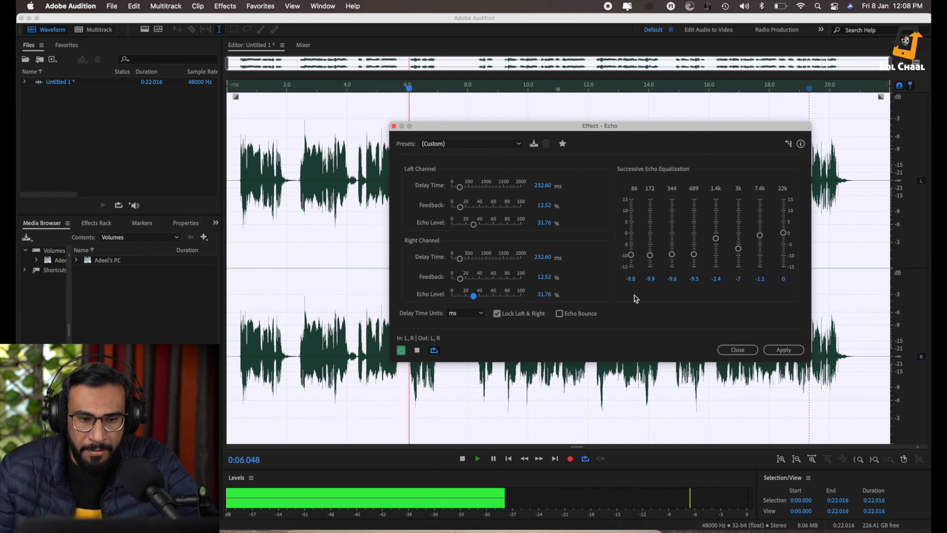
key(space)
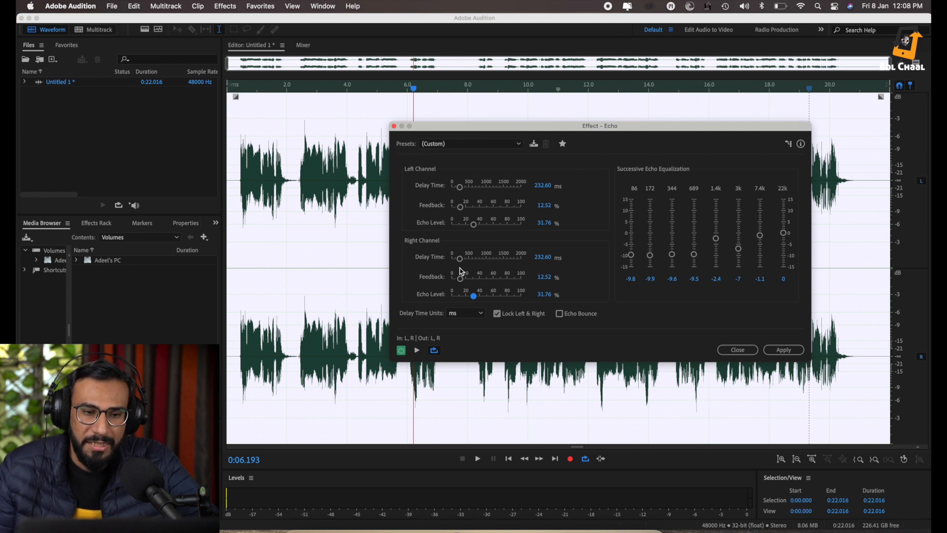
click(782, 350)
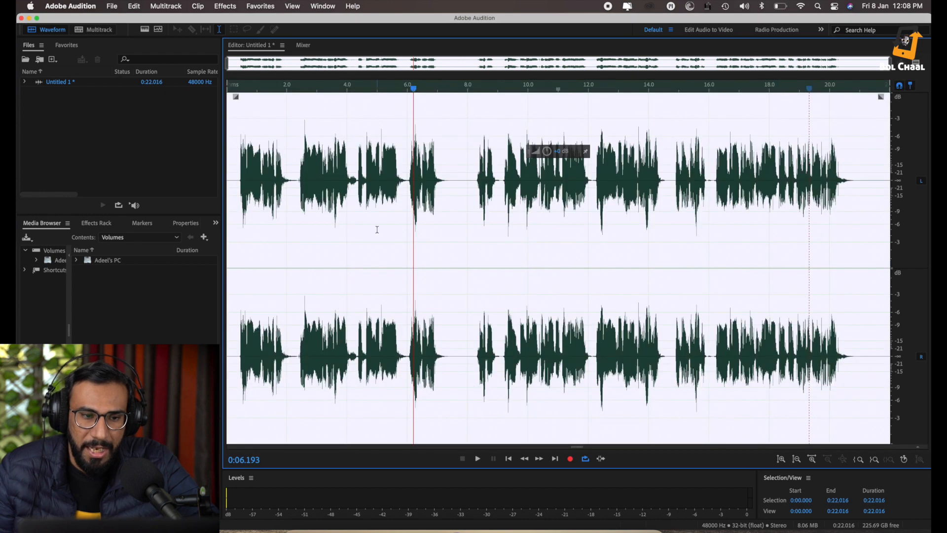
Play the recording with the applied echo from the very beginning
double_click(335, 235)
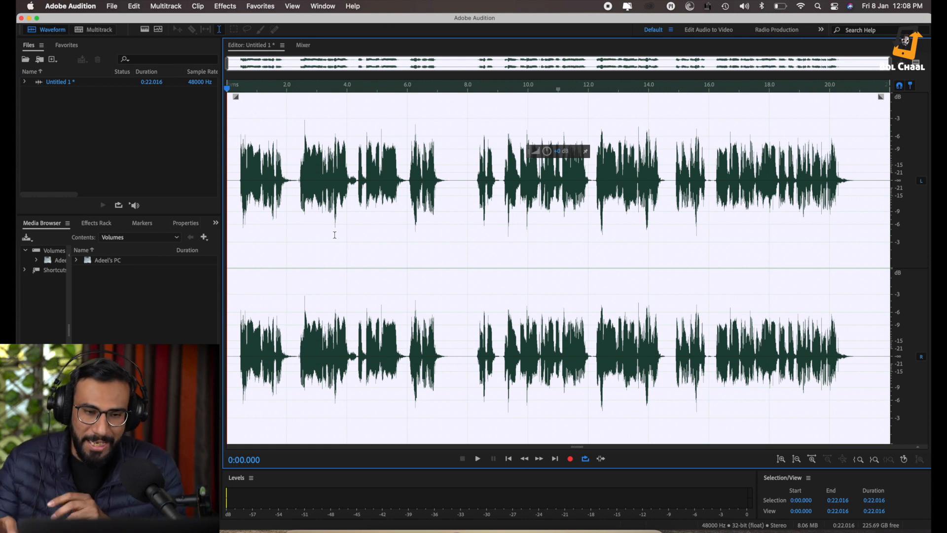
click(230, 182)
key(space)
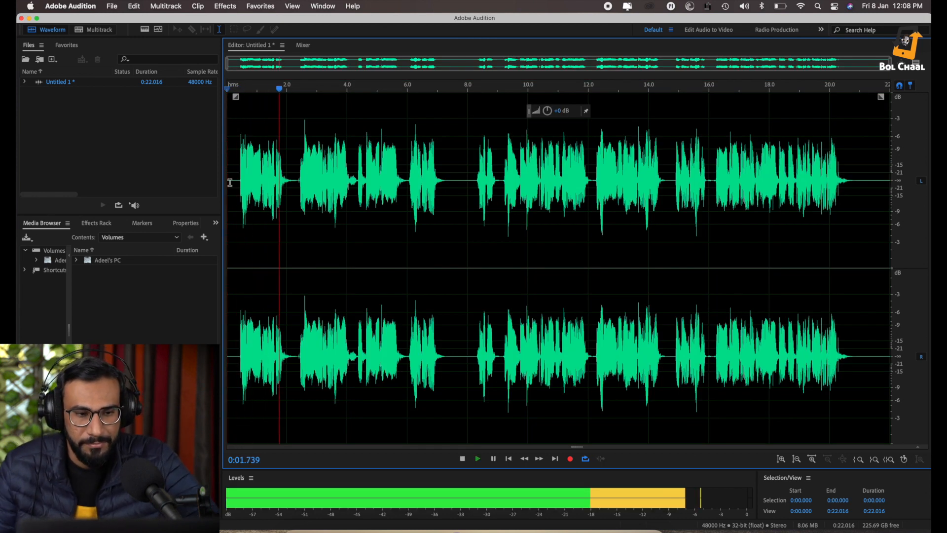